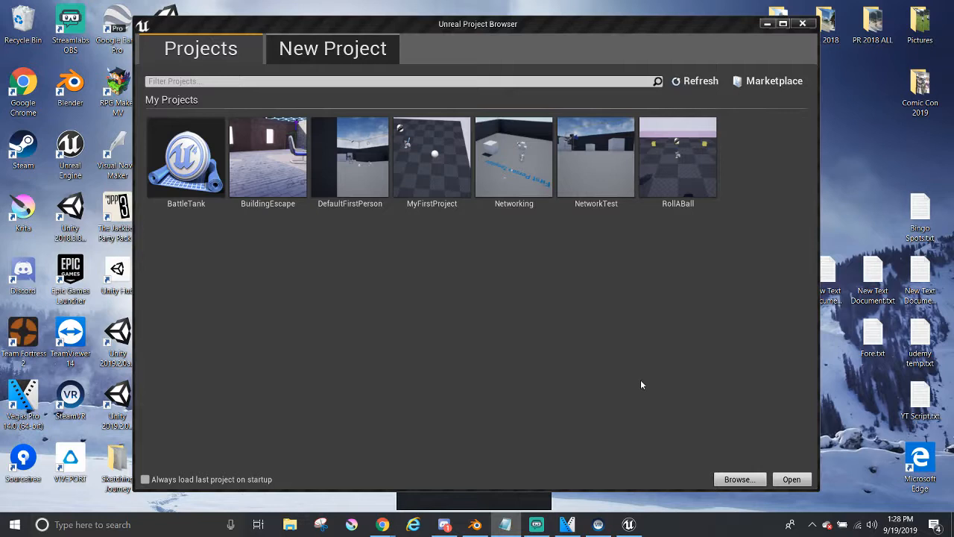
# Step: Start a new project and preview the First Person, Puzzle and Rolling Blueprint templates before selecting Blank
pyautogui.click(638, 384)
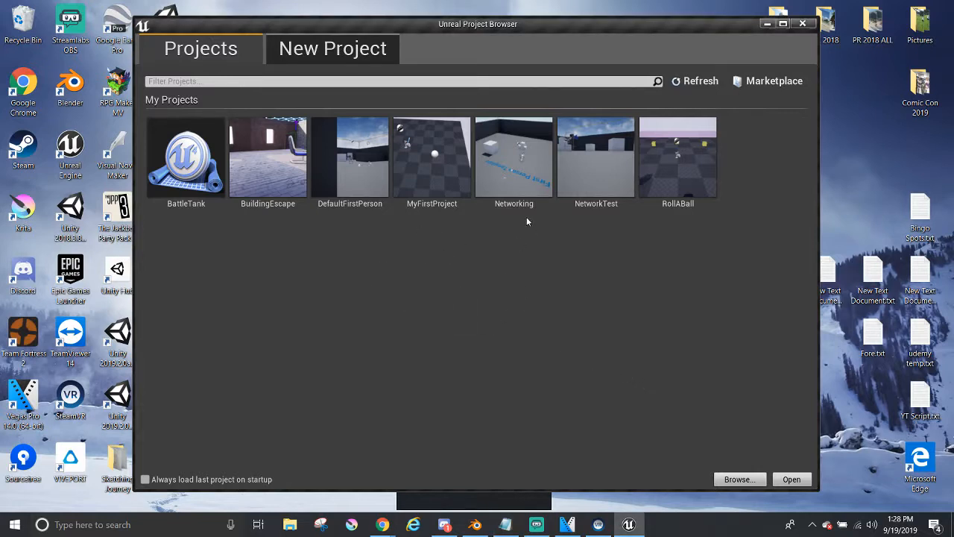
pyautogui.click(361, 61)
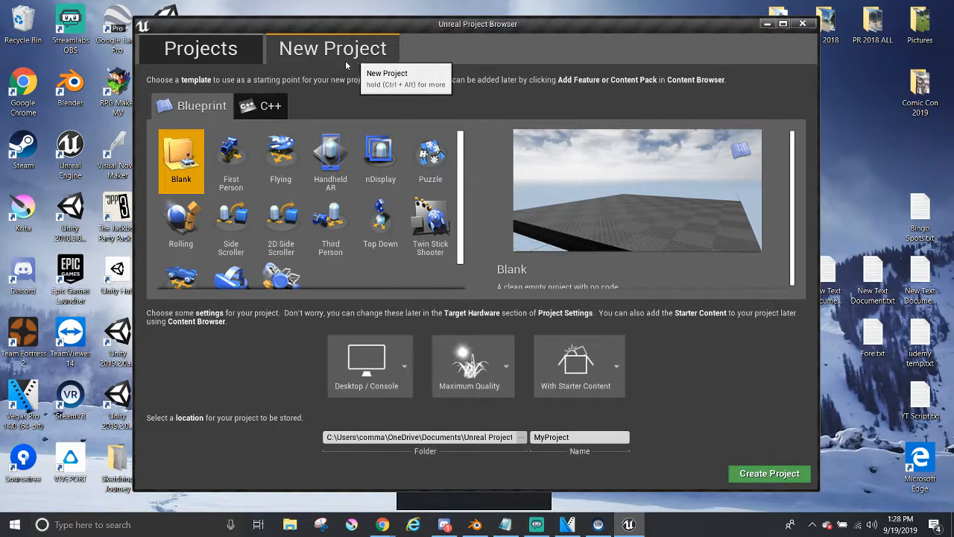
pyautogui.click(237, 153)
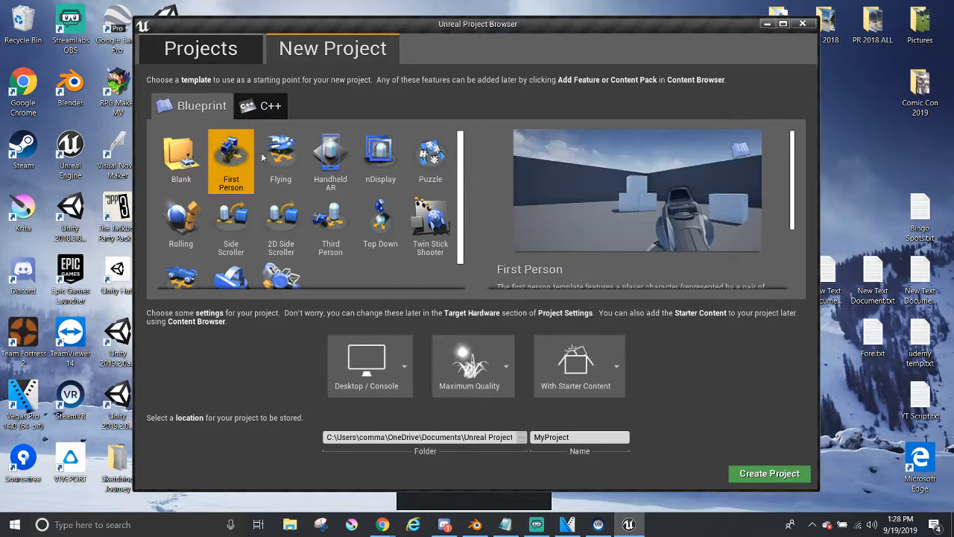
pyautogui.click(440, 164)
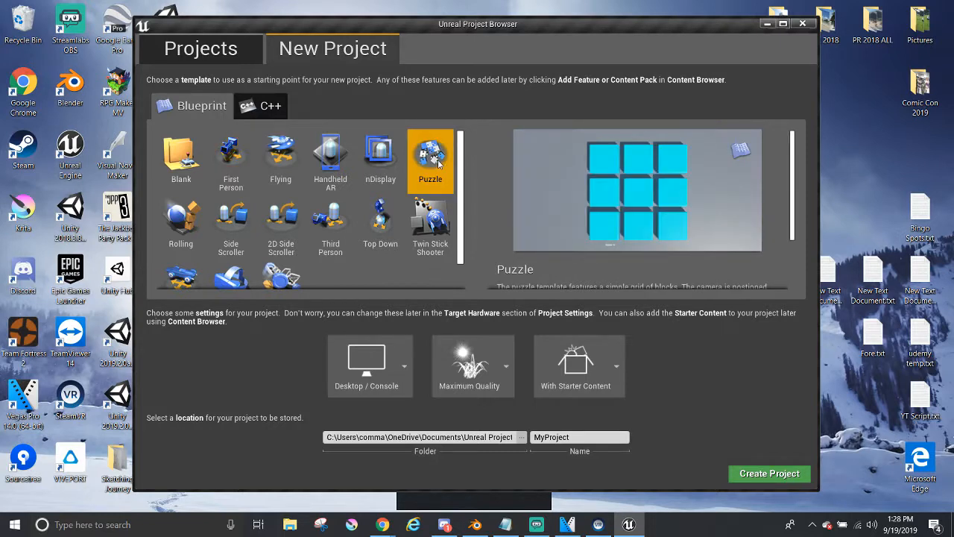
pyautogui.click(188, 228)
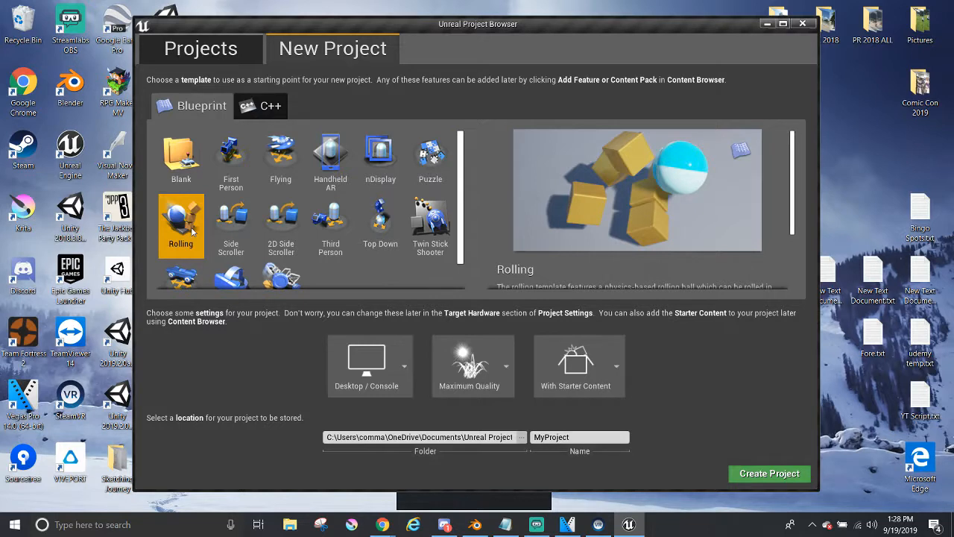
pyautogui.click(184, 171)
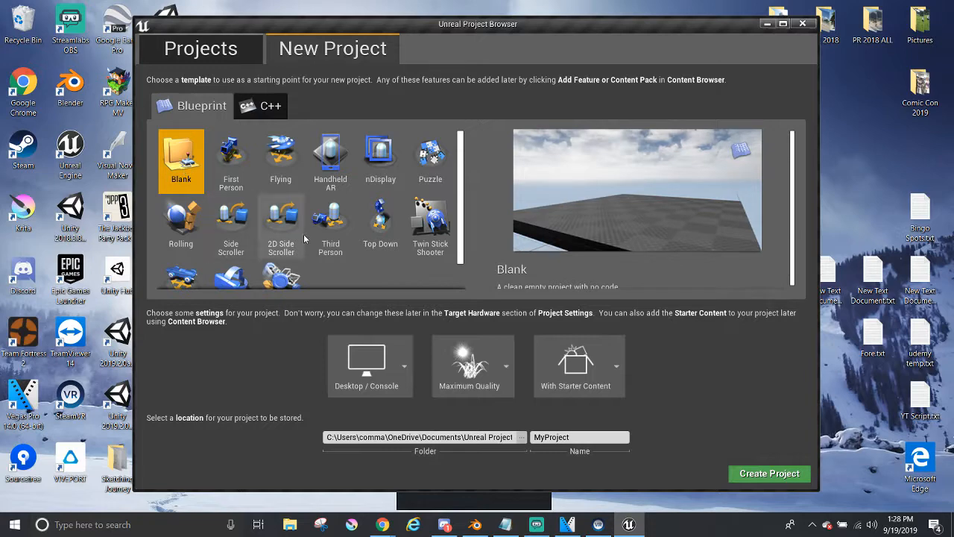
# Step: Keep starter content included, name the project Roll_A_Ball_Tutorial and create it
pyautogui.click(620, 393)
pyautogui.click(619, 391)
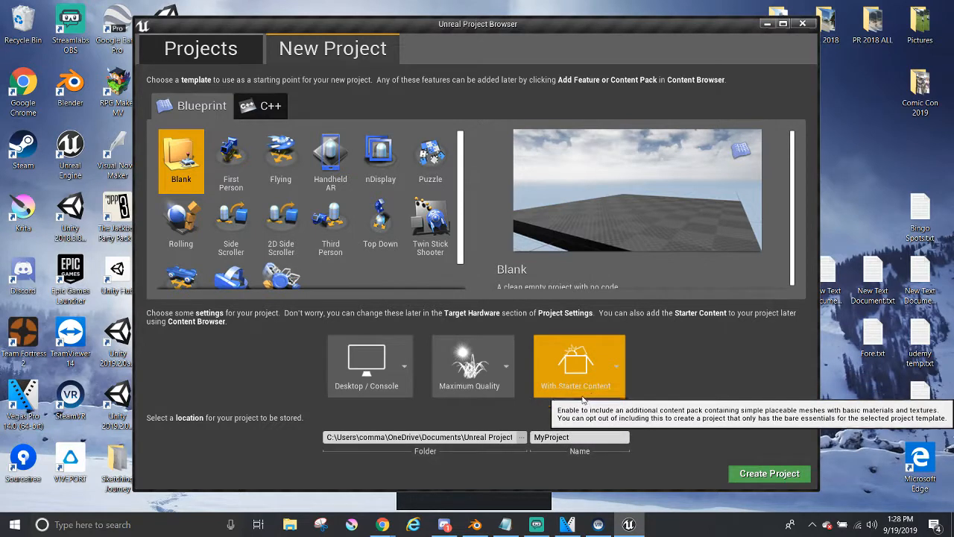
pyautogui.click(530, 441)
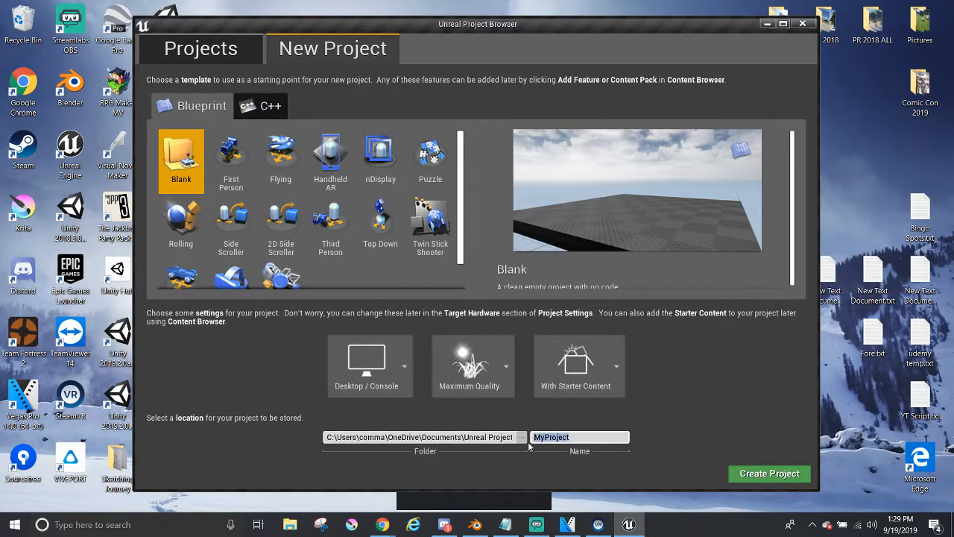
pyautogui.press('BackSpace')
pyautogui.write('Roll_A_Ball_Tutorial')
pyautogui.press('Return')
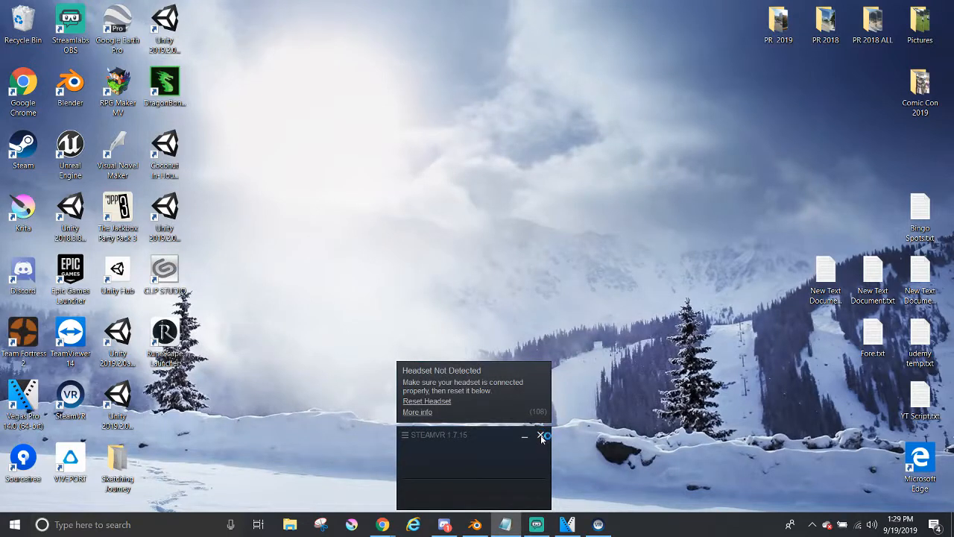
# Step: Close the SteamVR window that opened alongside the new project
pyautogui.click(541, 436)
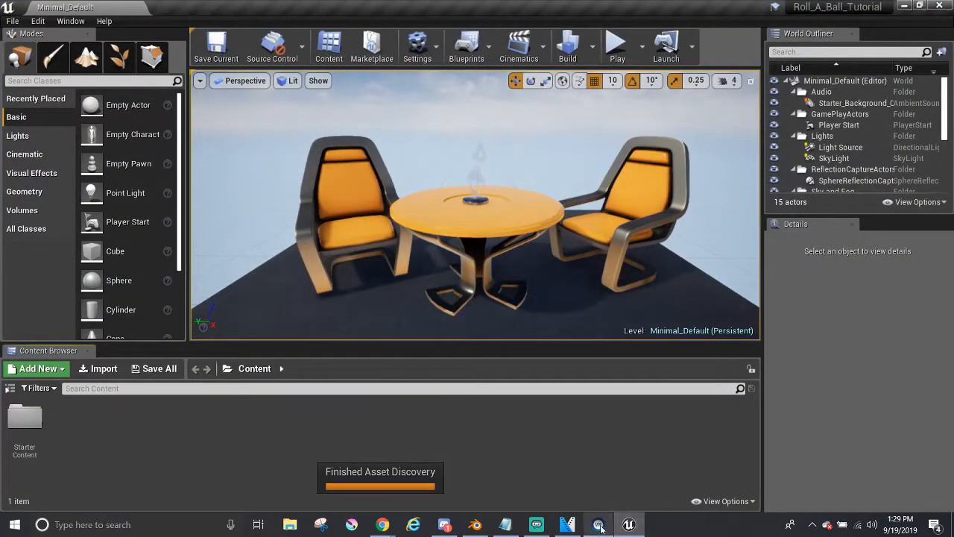
pyautogui.rightClick(597, 522)
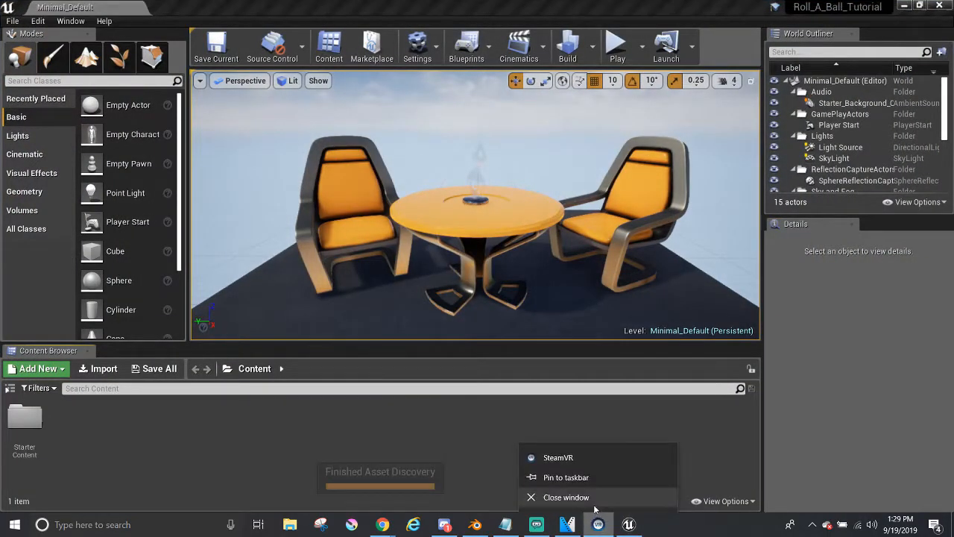
pyautogui.click(565, 497)
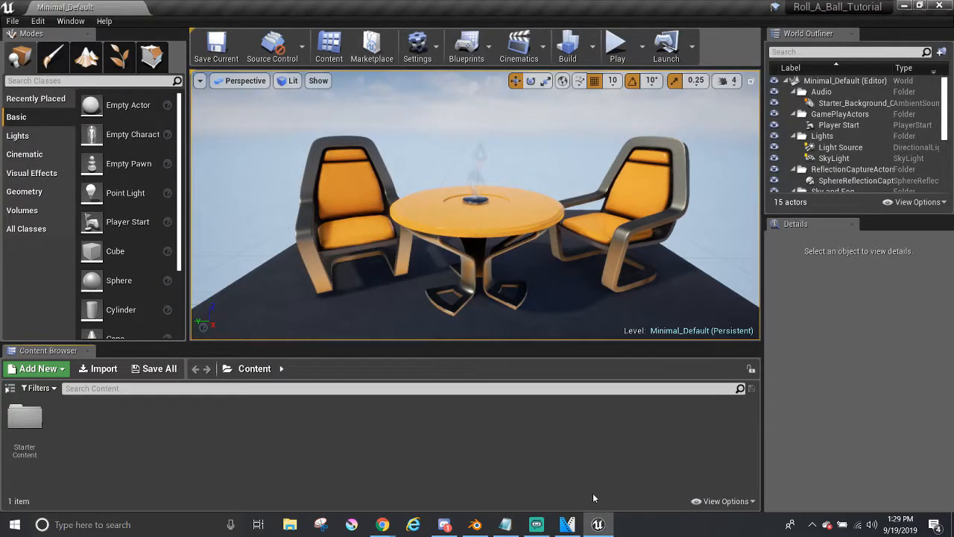
# Step: Select the chairs, the table and the statue in turn to inspect the default level's objects
pyautogui.click(352, 223)
pyautogui.click(590, 231)
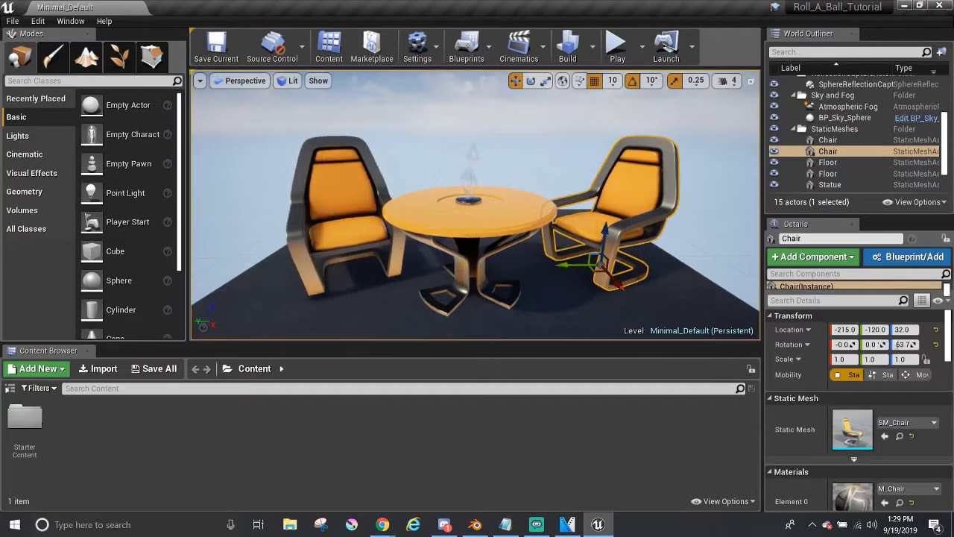
pyautogui.click(492, 215)
pyautogui.click(471, 187)
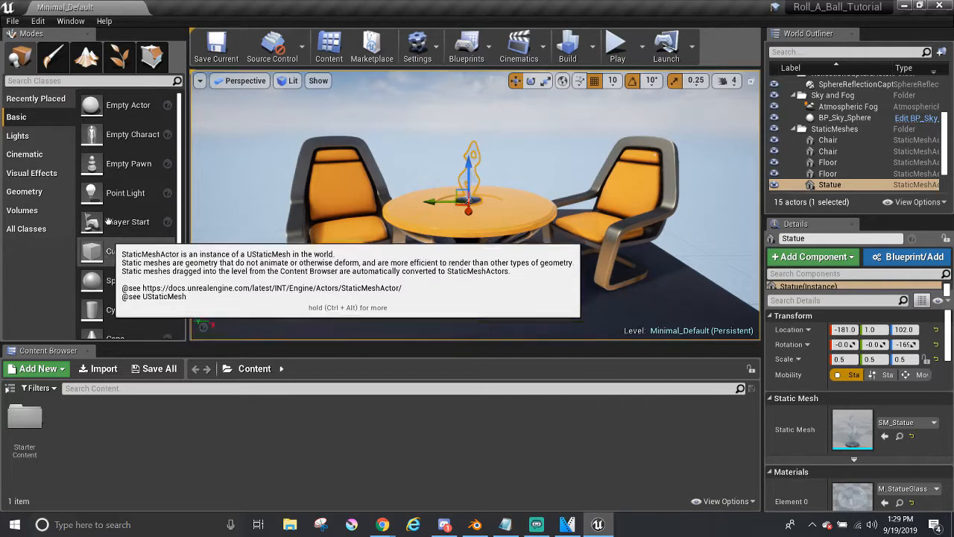
# Step: Place a cube beside the table at about -190, 60, 70 and a sphere at about -90, 190, 50
pyautogui.moveTo(112, 252); pyautogui.dragTo(399, 243)
pyautogui.scroll(-5, 313, 239)
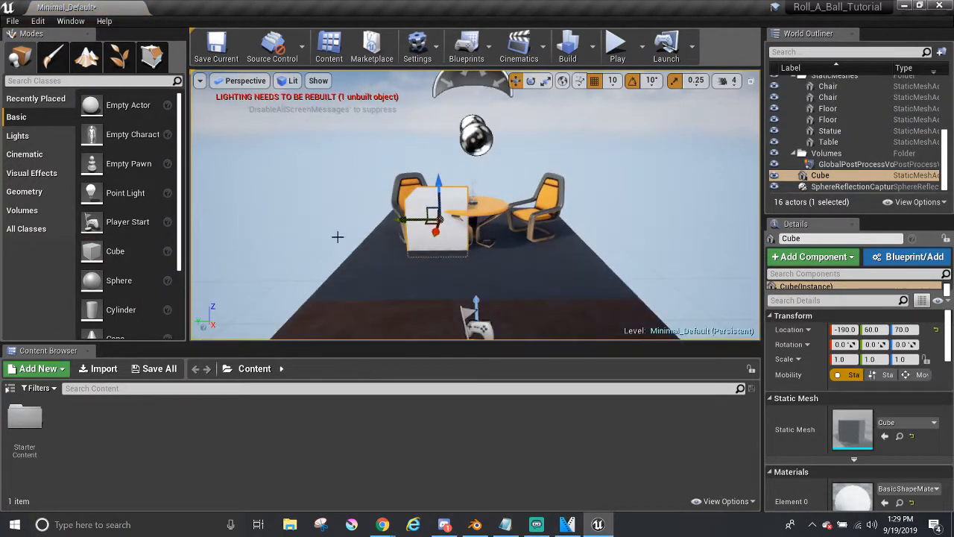
pyautogui.scroll(2, 338, 236)
pyautogui.moveTo(119, 280); pyautogui.dragTo(299, 232)
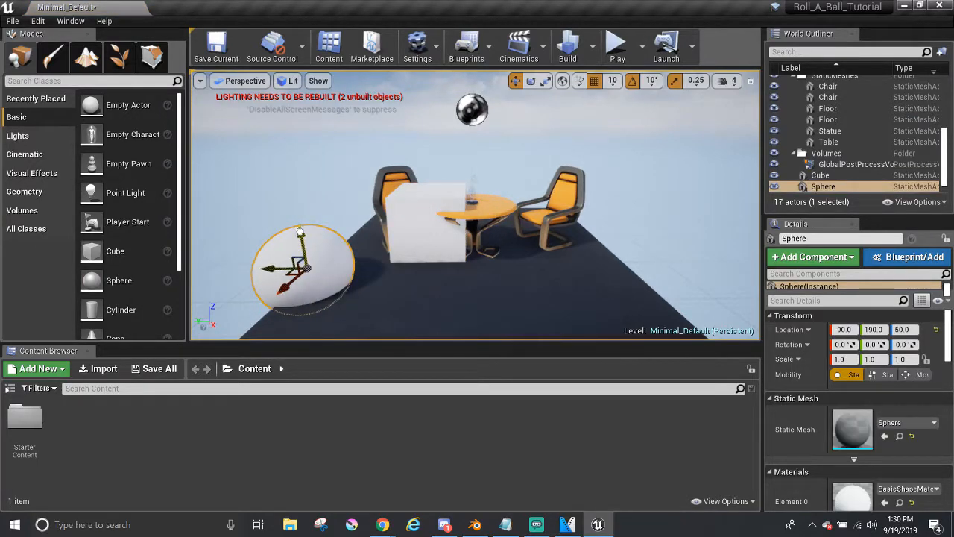
# Step: Fly the viewport camera around the level to examine the furniture and the placed cube and sphere
pyautogui.moveTo(300, 232)
pyautogui.mouseDown(button='right')
pyautogui.moveTo(439, 240)
pyautogui.moveTo(477, 227)
pyautogui.moveTo(304, 226)
pyautogui.moveTo(276, 237)
pyautogui.moveTo(357, 218)
pyautogui.moveTo(291, 214)
pyautogui.moveTo(287, 237)
pyautogui.moveTo(300, 231)
pyautogui.mouseUp(button='right')
pyautogui.press('a')
pyautogui.press('s')
pyautogui.press('w')
pyautogui.press('d')
pyautogui.press('d')
pyautogui.press('w')
pyautogui.press('s')
pyautogui.press('a')
pyautogui.press('w')
pyautogui.press('d')
pyautogui.press('w')
pyautogui.press('d')
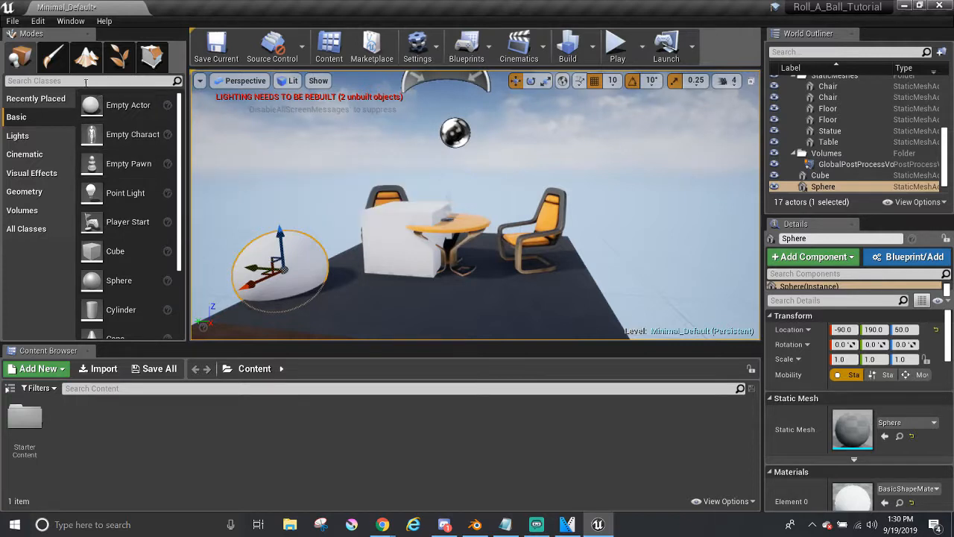
# Step: Preview the Paint, Landscape and Geometry Editing modes, and place a cylinder beyond the chairs at about -450, -350, 90
pyautogui.click(53, 56)
pyautogui.click(87, 57)
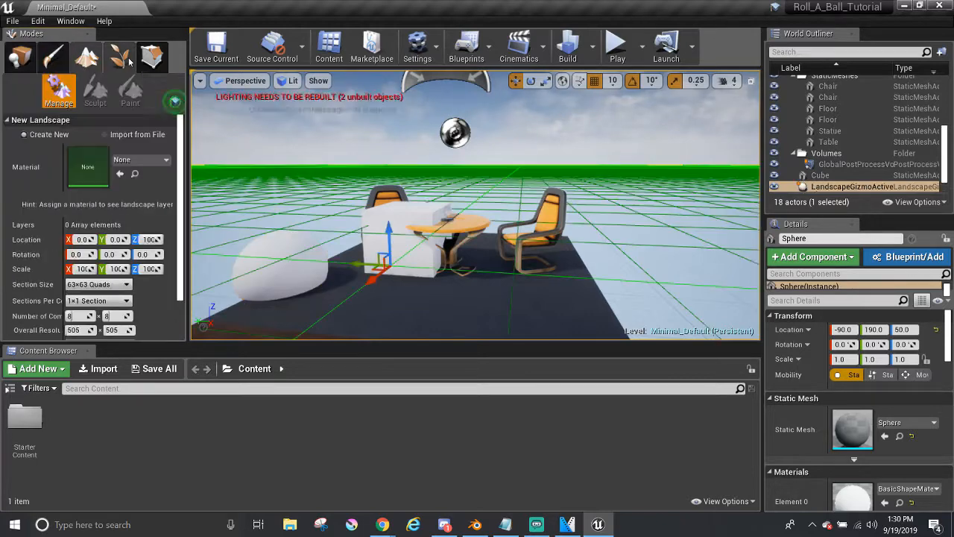
pyautogui.click(150, 58)
pyautogui.click(21, 58)
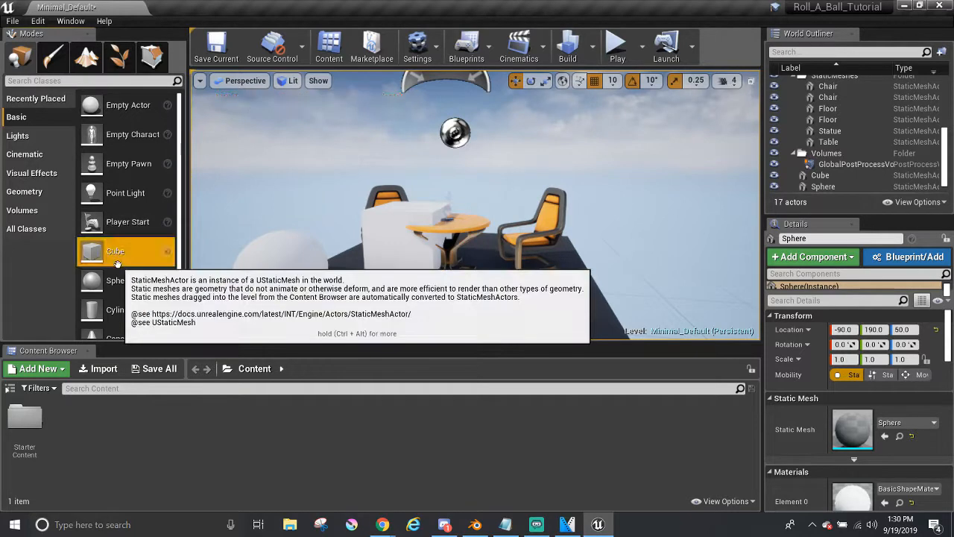
pyautogui.moveTo(119, 309); pyautogui.dragTo(598, 213)
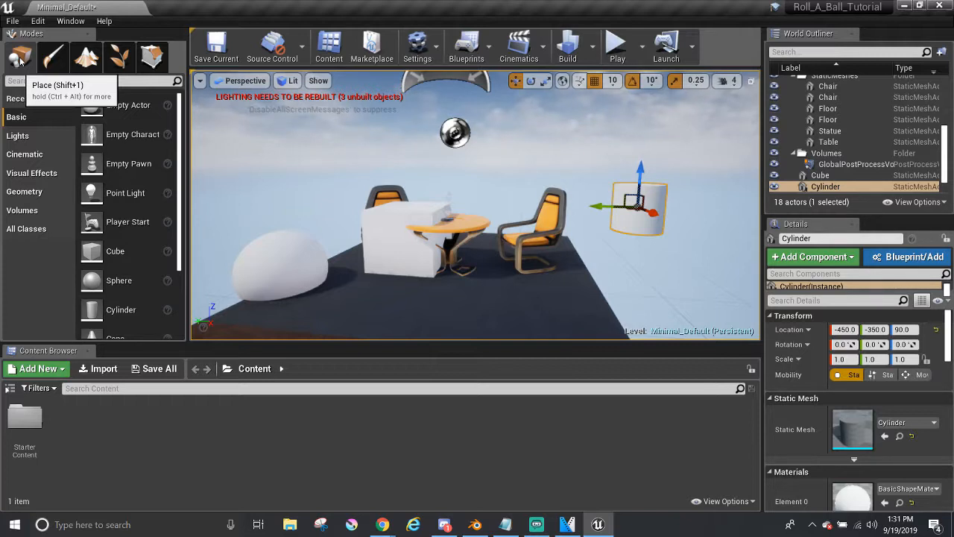
# Step: Examine the Paint, Landscape, Foliage and Geometry Editing modes and return to Place mode
pyautogui.click(60, 66)
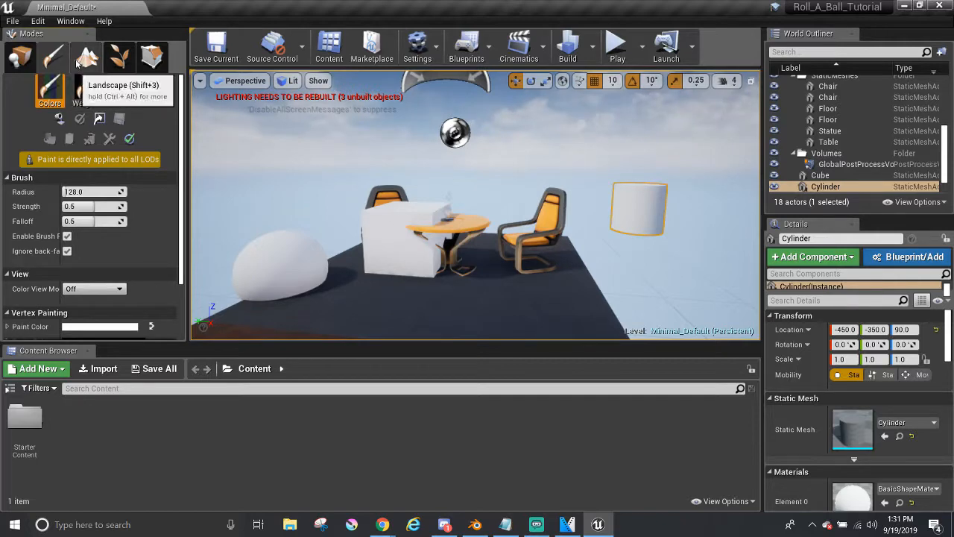
pyautogui.click(77, 64)
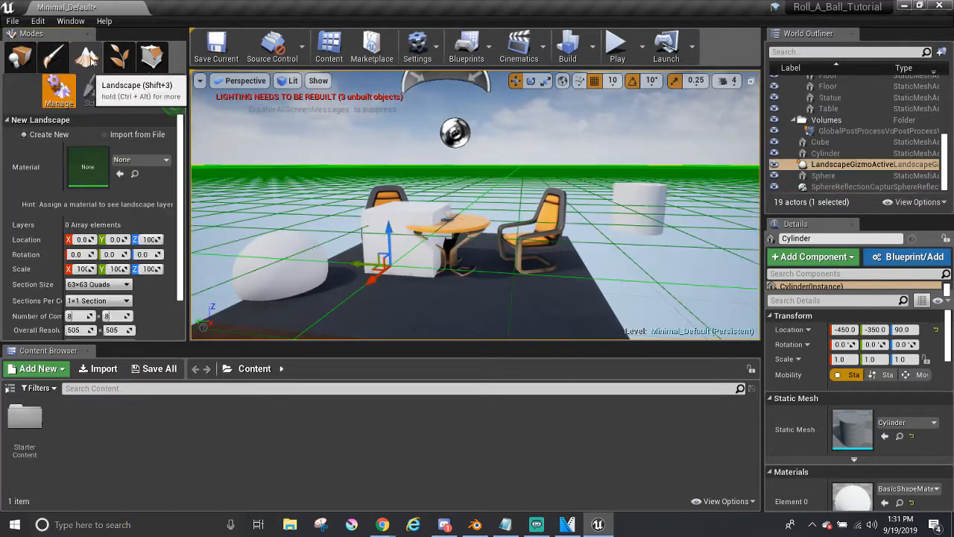
pyautogui.click(118, 64)
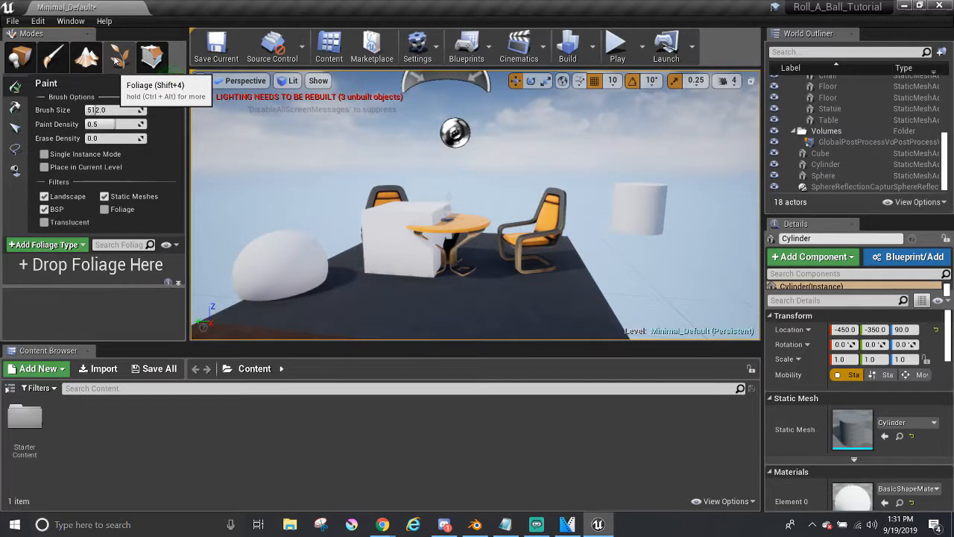
pyautogui.click(87, 61)
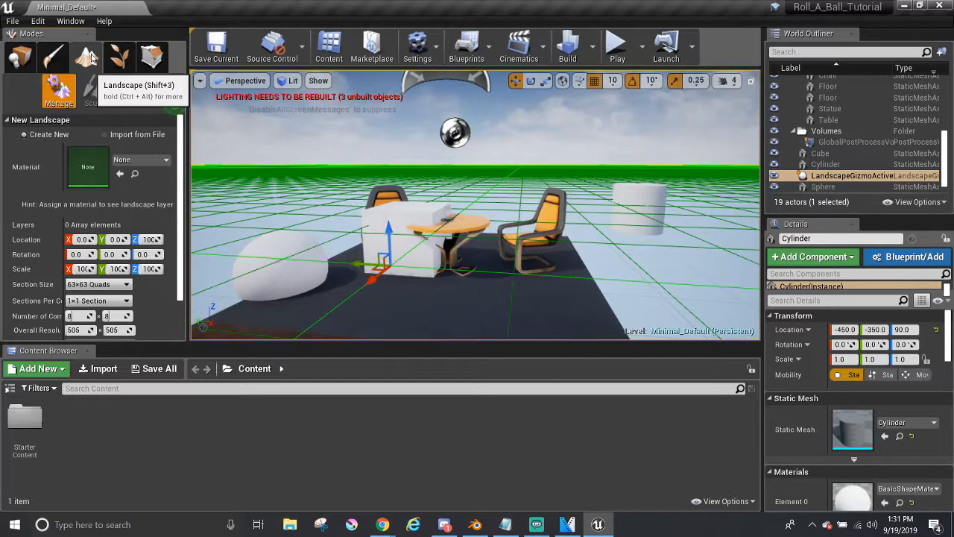
pyautogui.click(150, 57)
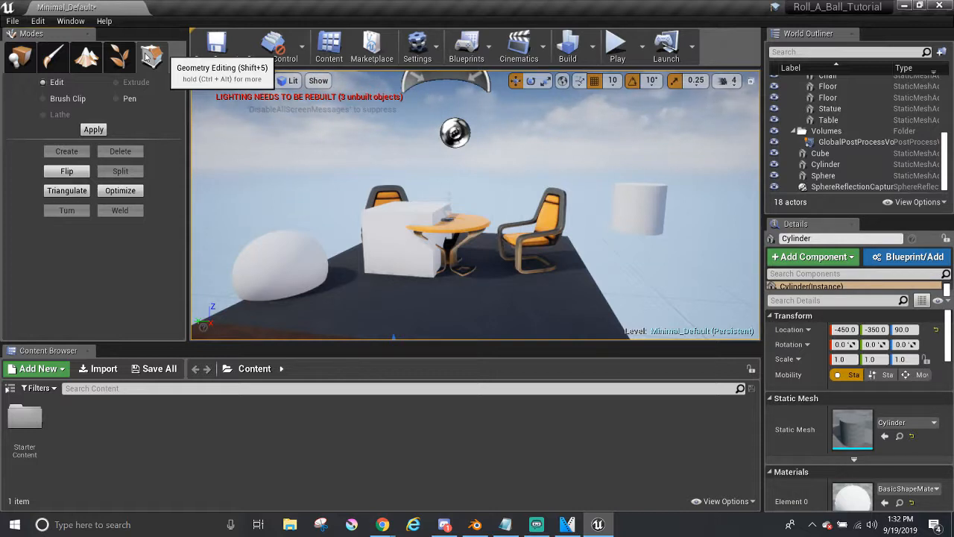
pyautogui.click(20, 56)
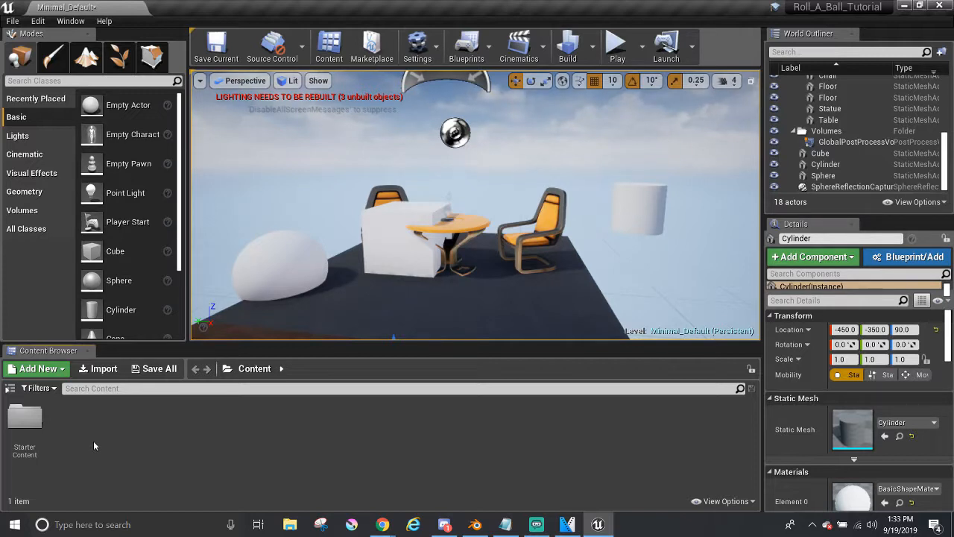
# Step: Open the starter content's Materials folder and apply M_CobbleStone_Smooth to the cube
pyautogui.doubleClick(43, 435)
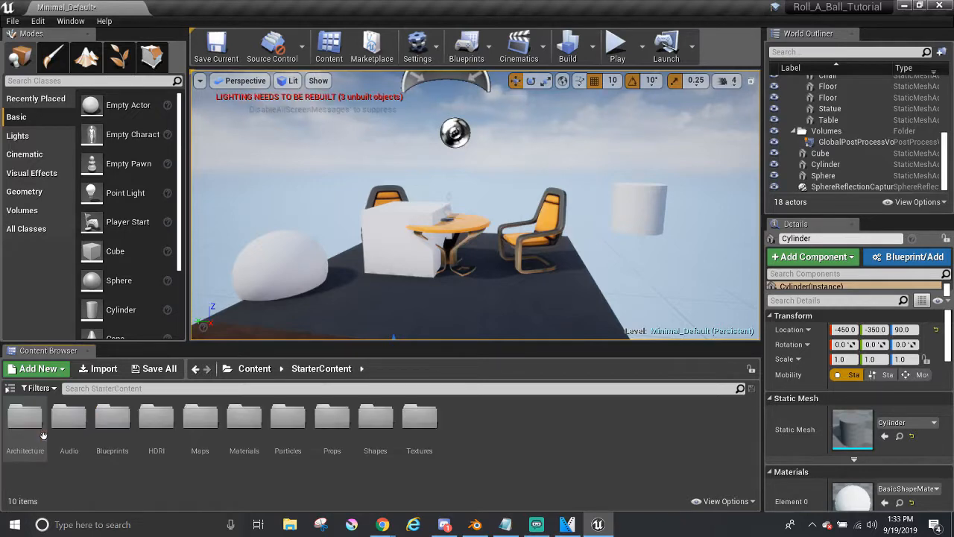
pyautogui.doubleClick(244, 424)
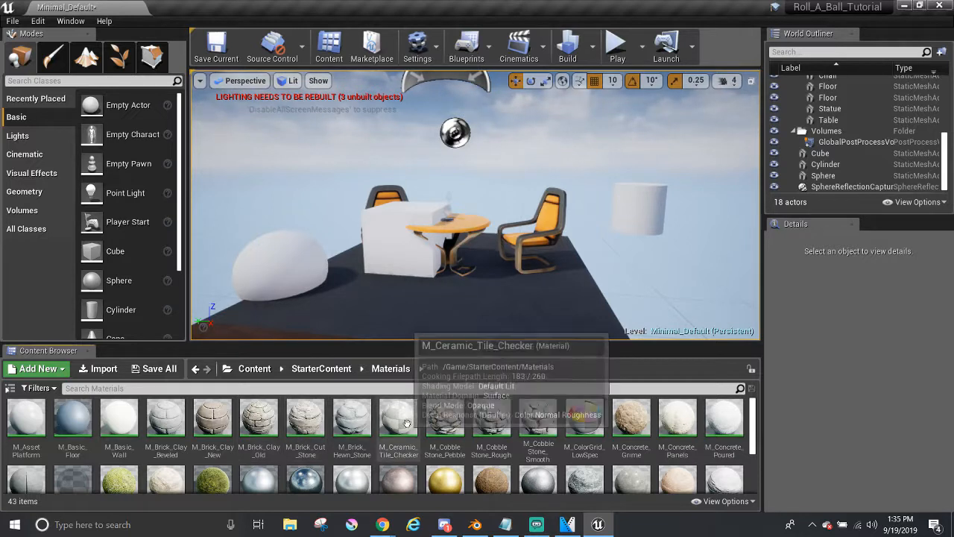
pyautogui.click(455, 432)
pyautogui.moveTo(455, 432); pyautogui.dragTo(445, 437)
pyautogui.moveTo(535, 438); pyautogui.dragTo(391, 246)
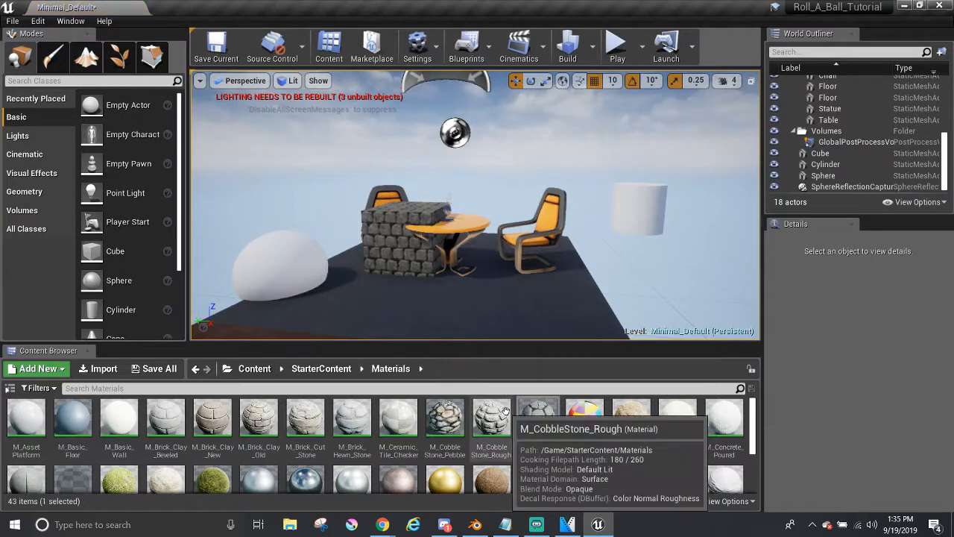
# Step: Apply the M_Glass material to the cylinder and M_Wood_Oak to the sphere
pyautogui.scroll(-2, 495, 429)
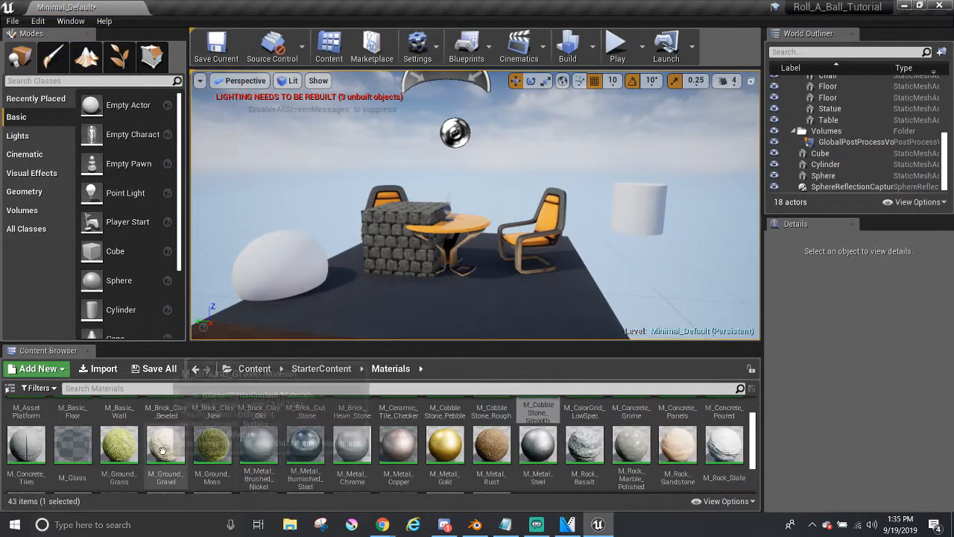
pyautogui.moveTo(73, 444); pyautogui.dragTo(630, 207)
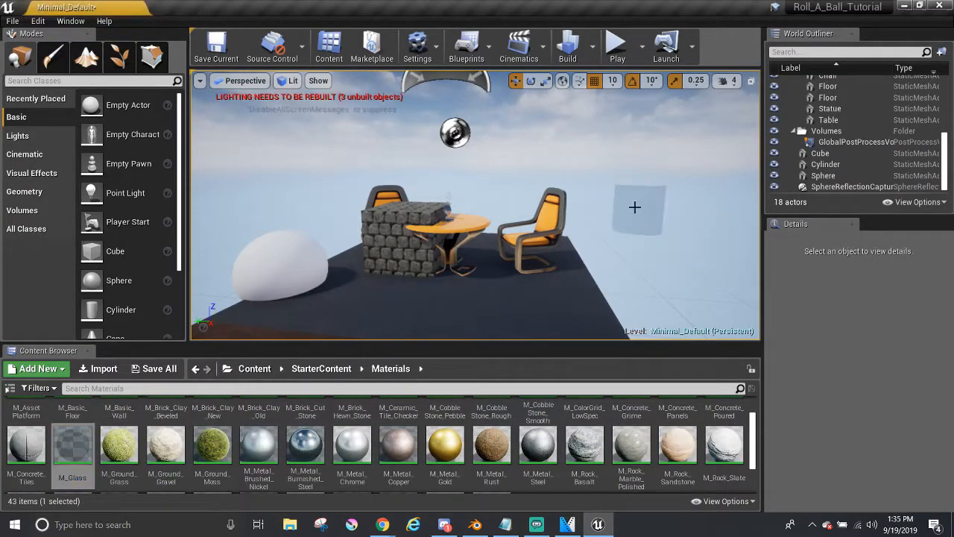
pyautogui.scroll(-2, 433, 448)
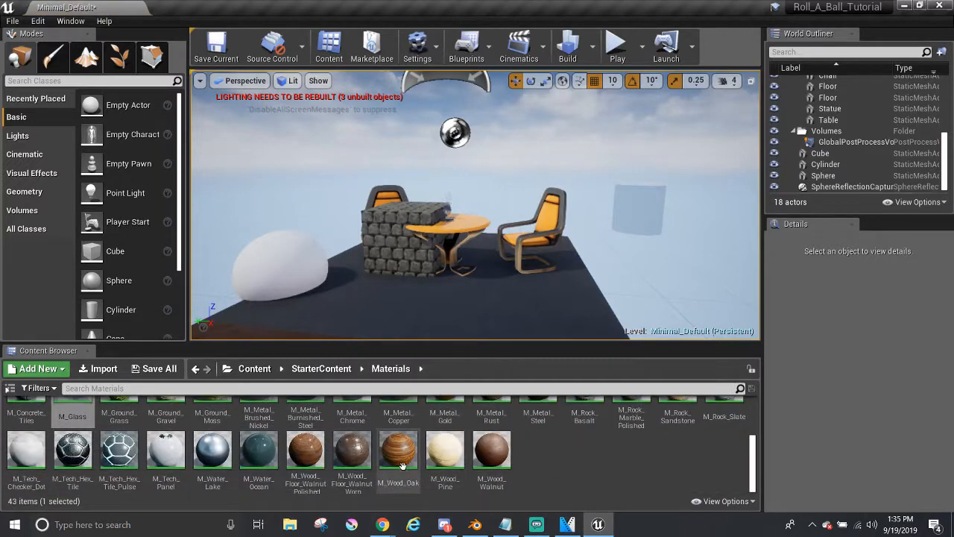
pyautogui.moveTo(398, 450); pyautogui.dragTo(278, 268)
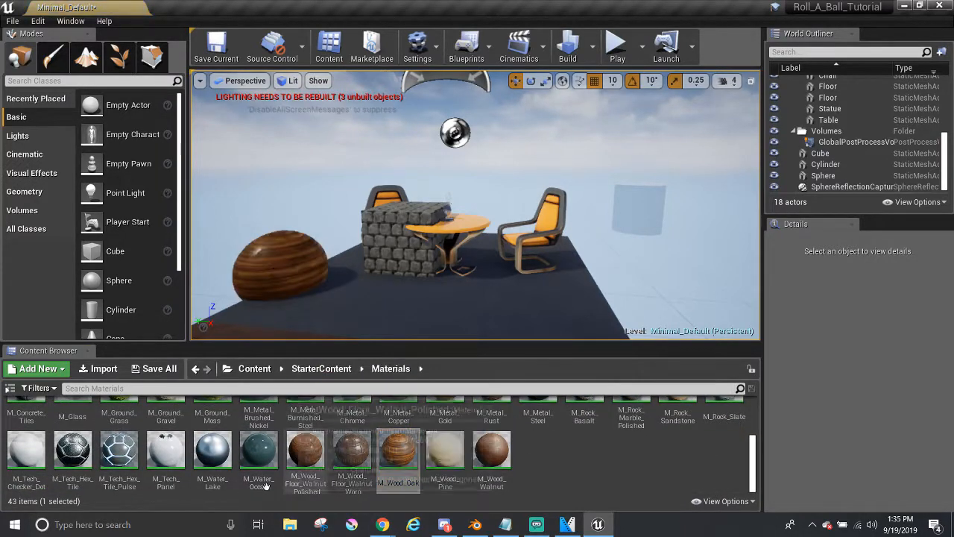
# Step: Replace the cube's material with M_Tech_Hex_Tile_Pulse and select the cube
pyautogui.moveTo(124, 480); pyautogui.dragTo(395, 240)
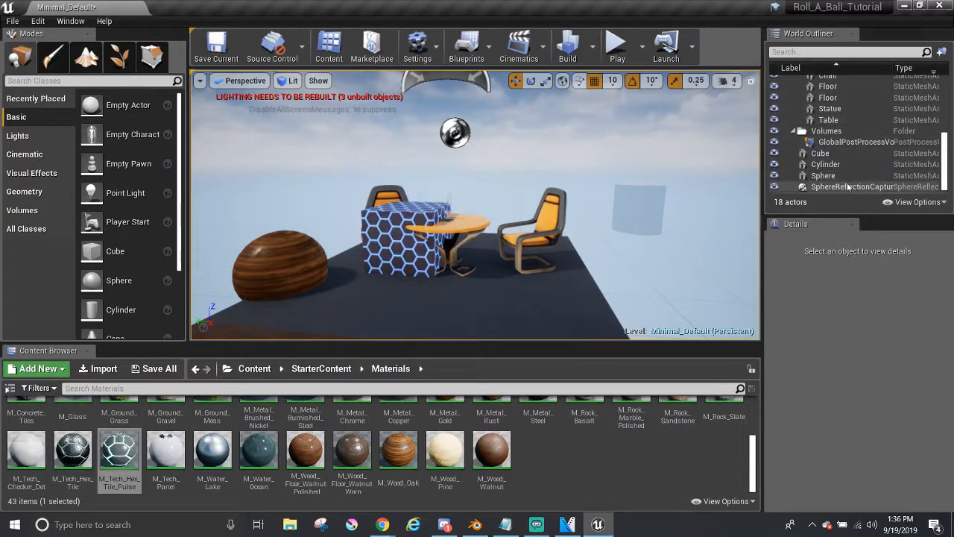
pyautogui.click(395, 231)
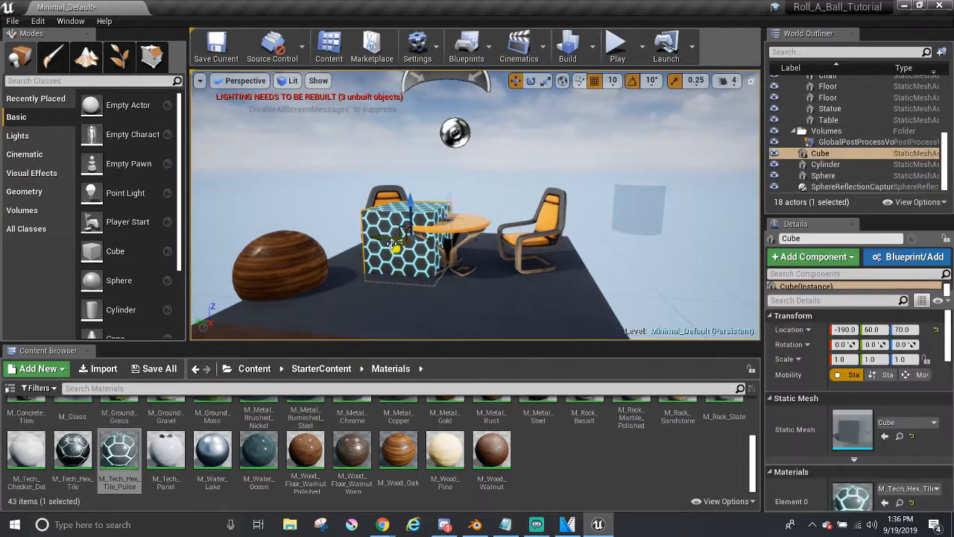
# Step: Review the cube's transform, mesh, material and physics properties and rename it as Cool Cube
pyautogui.click(820, 154)
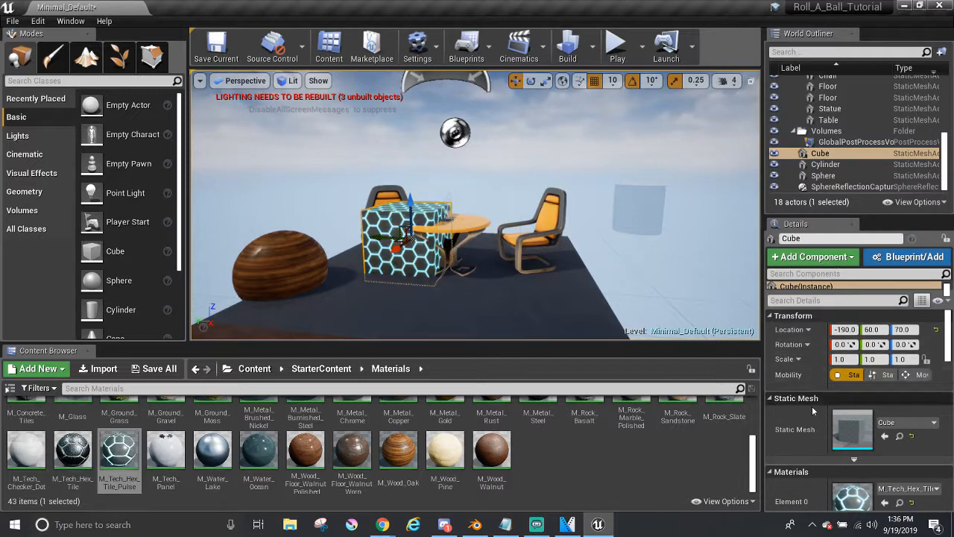
pyautogui.scroll(-5, 812, 406)
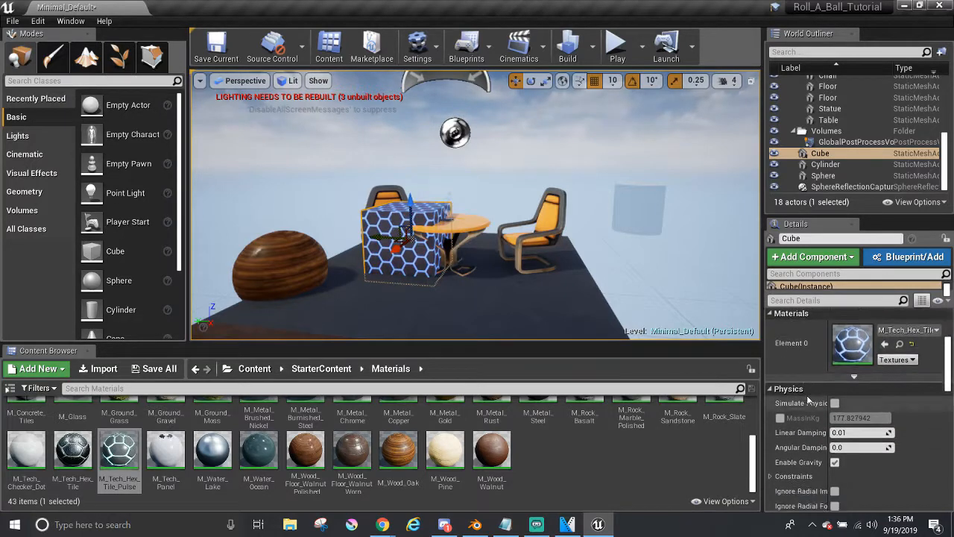
pyautogui.scroll(-2, 807, 399)
pyautogui.scroll(6, 807, 395)
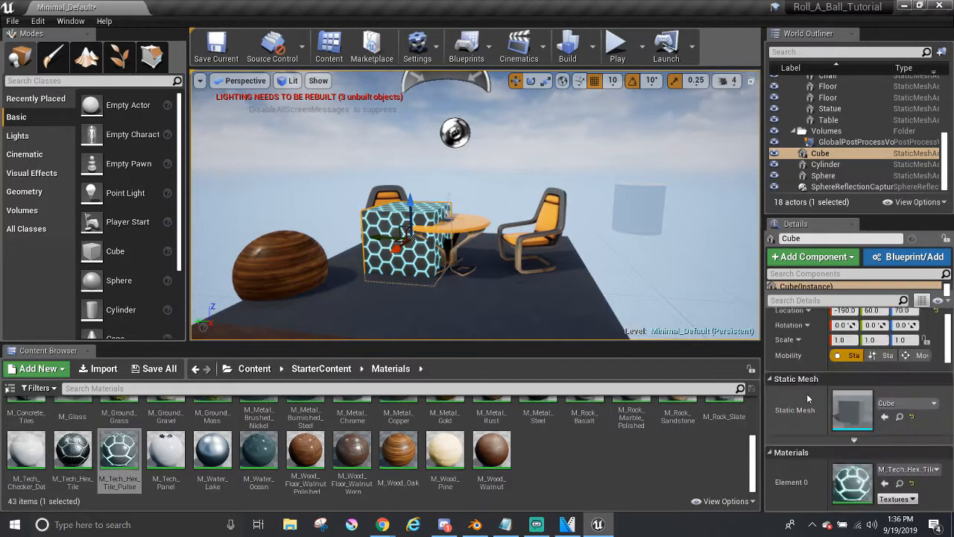
pyautogui.scroll(1, 806, 394)
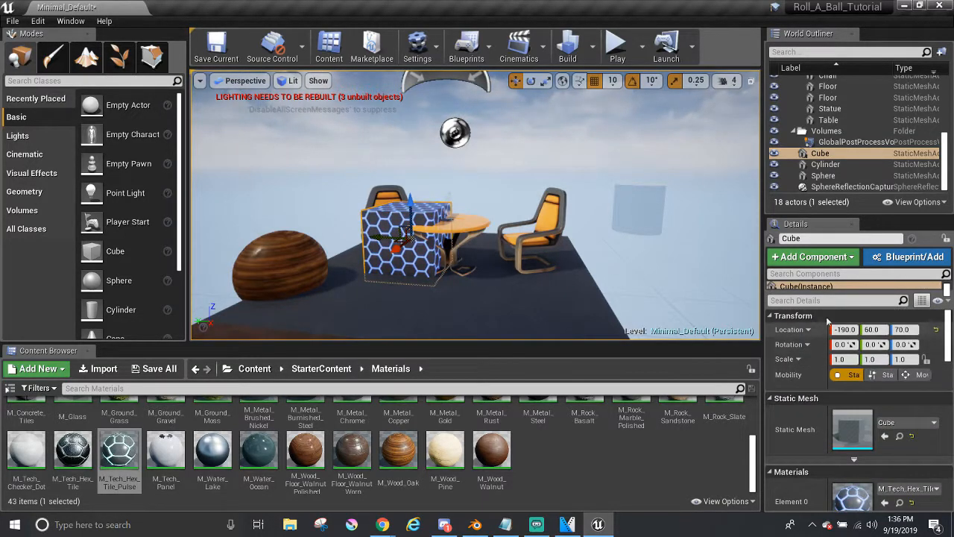
pyautogui.click(827, 238)
pyautogui.write('Cool')
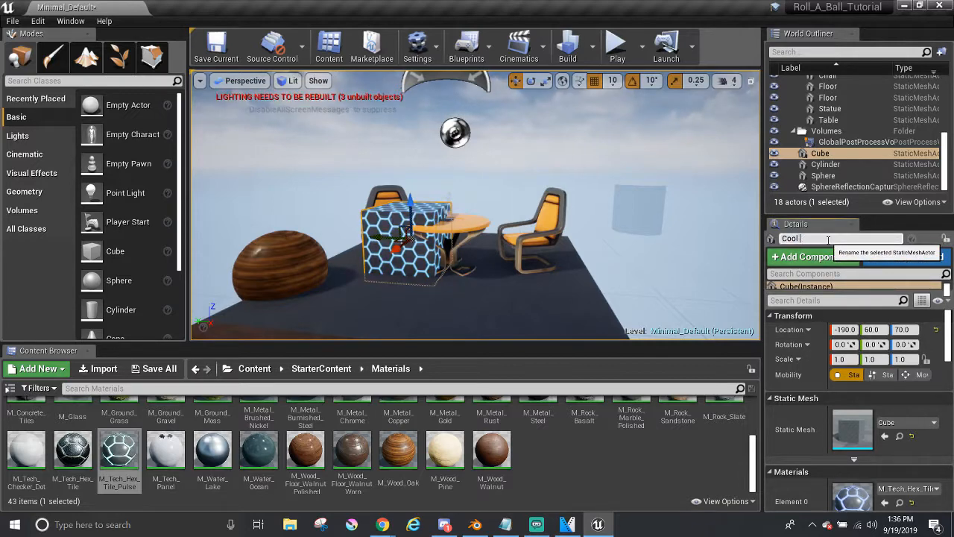
pyautogui.press('Return')
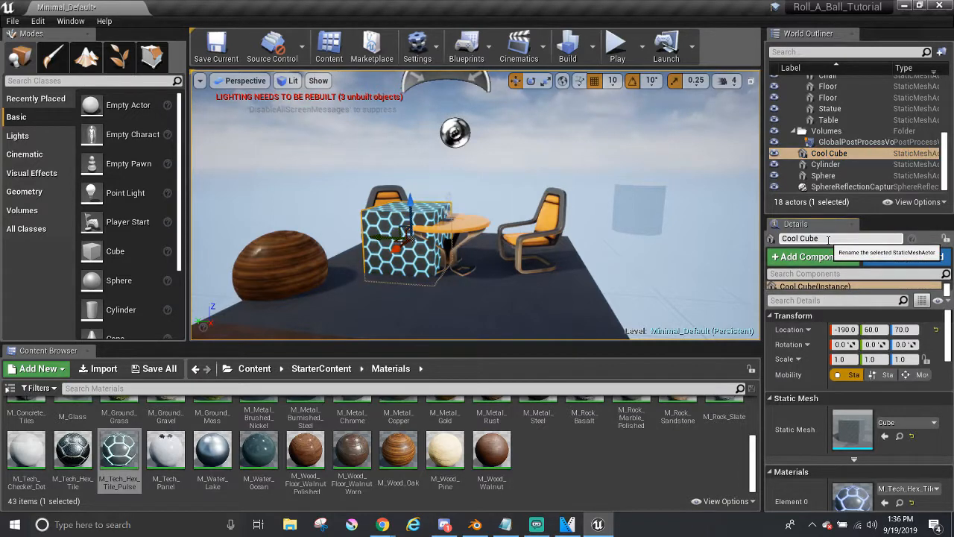
pyautogui.rightClick(810, 155)
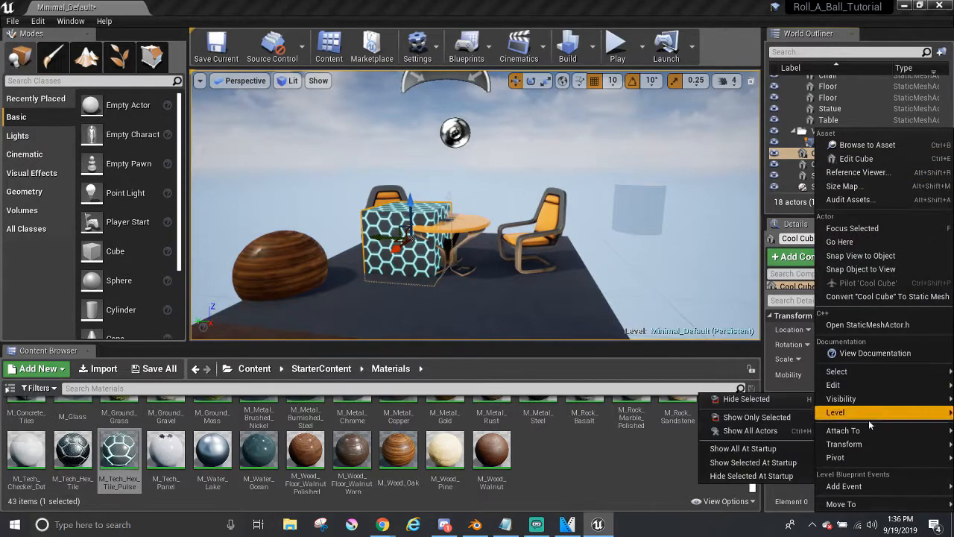
pyautogui.moveTo(857, 460)
pyautogui.moveTo(846, 385)
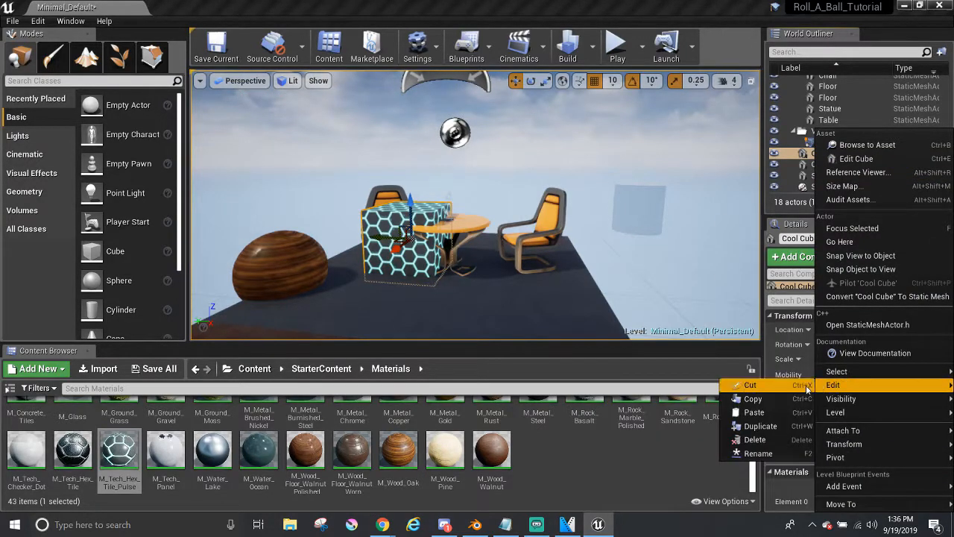
pyautogui.click(772, 500)
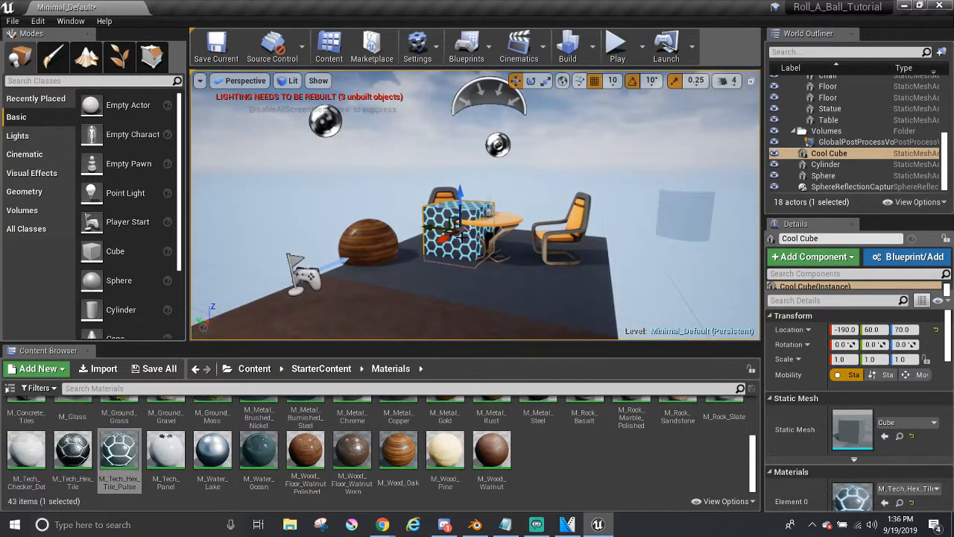
# Step: Move Cool Cube along Y to 170, and give the sphere a -40° X rotation and a uniform scale of 1.5
pyautogui.moveTo(430, 230); pyautogui.dragTo(384, 227)
pyautogui.click(350, 257)
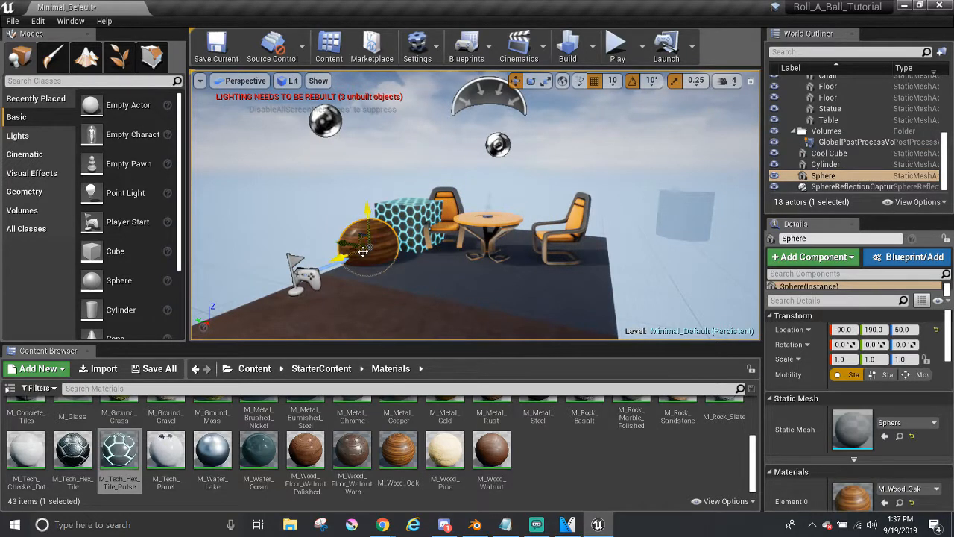
pyautogui.press('e')
pyautogui.moveTo(334, 202); pyautogui.dragTo(360, 182)
pyautogui.press('r')
pyautogui.moveTo(376, 246); pyautogui.dragTo(386, 245)
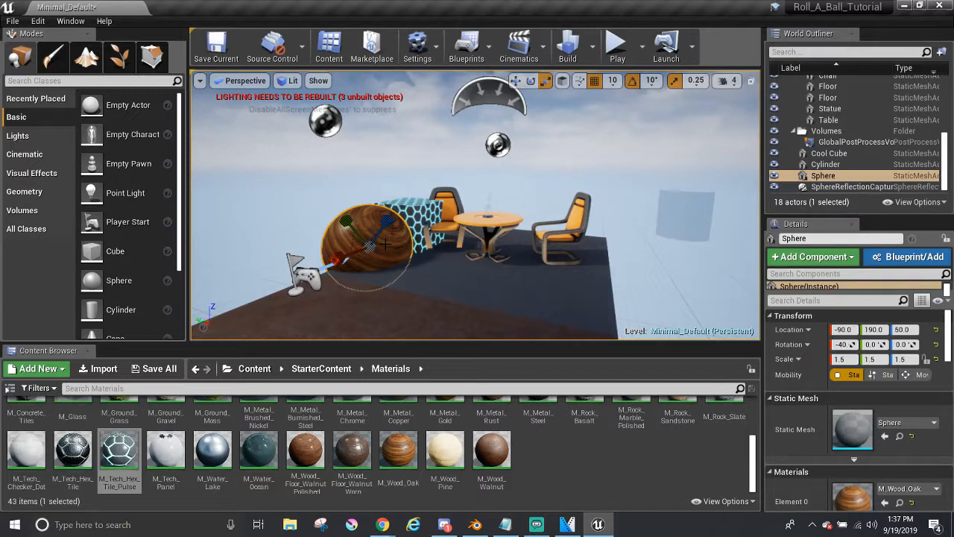
# Step: Examine the position, rotation and scale snap options and cycle the sphere through the move, rotate and scale modes
pyautogui.click(617, 84)
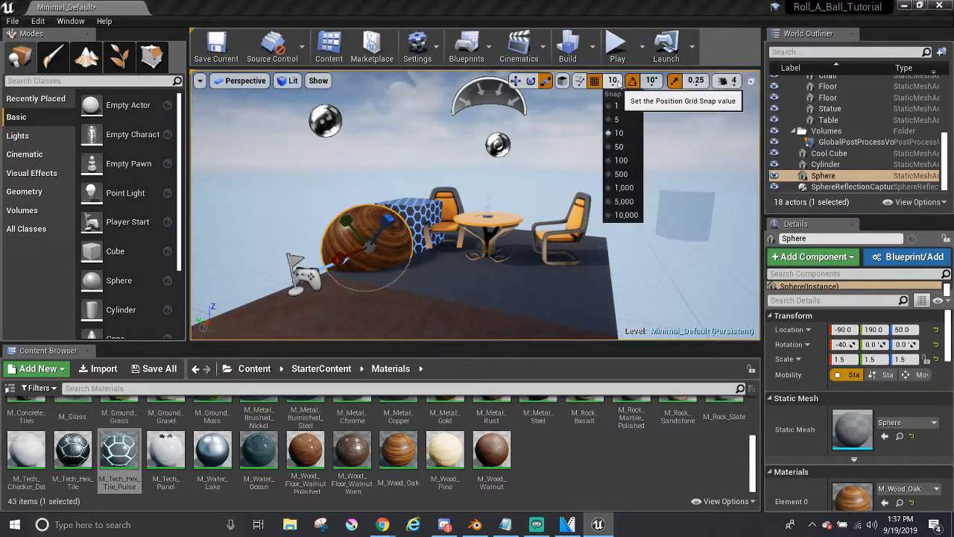
pyautogui.click(651, 80)
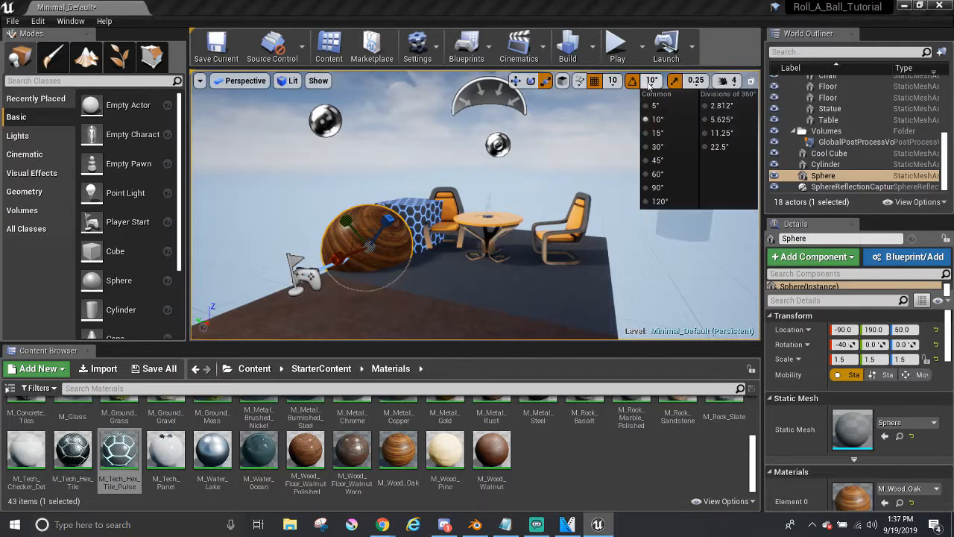
pyautogui.click(697, 81)
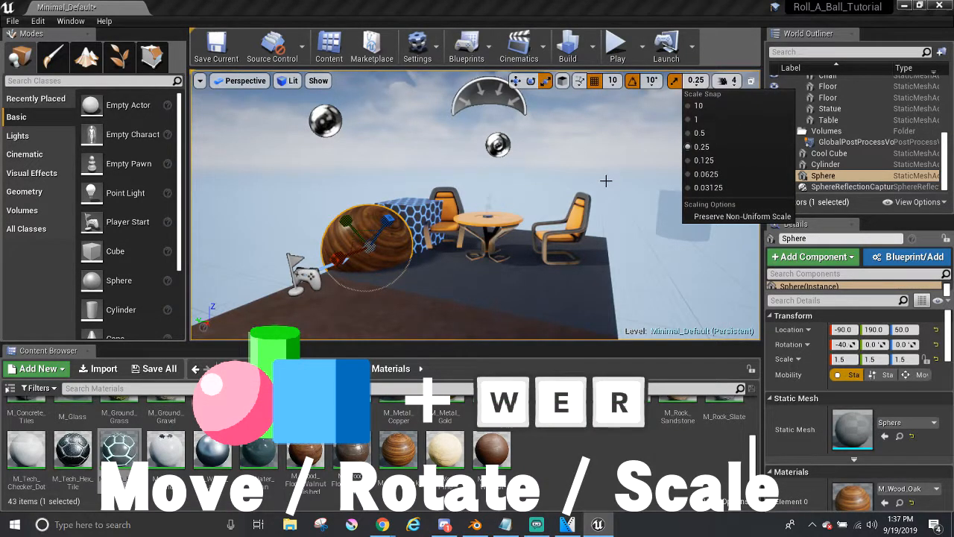
pyautogui.click(384, 251)
pyautogui.press('w')
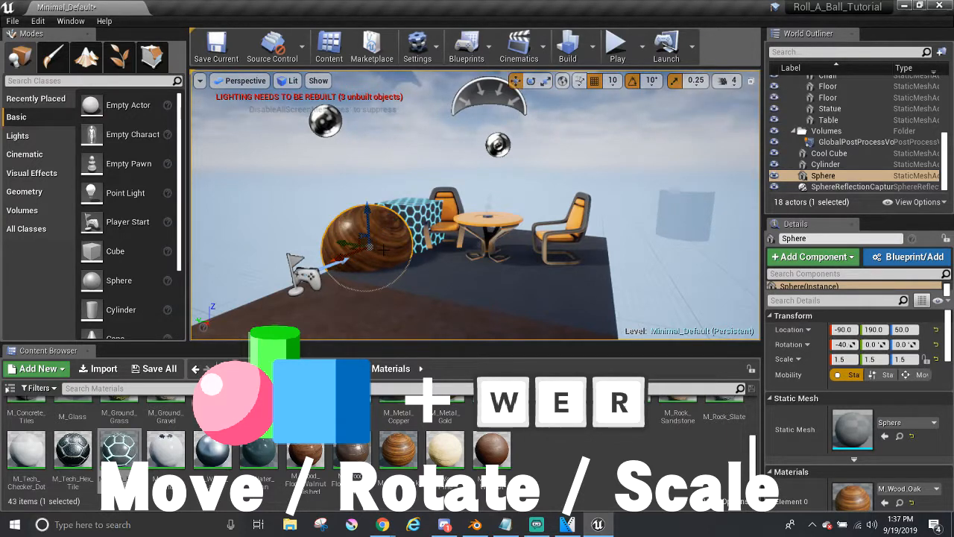
pyautogui.press('e')
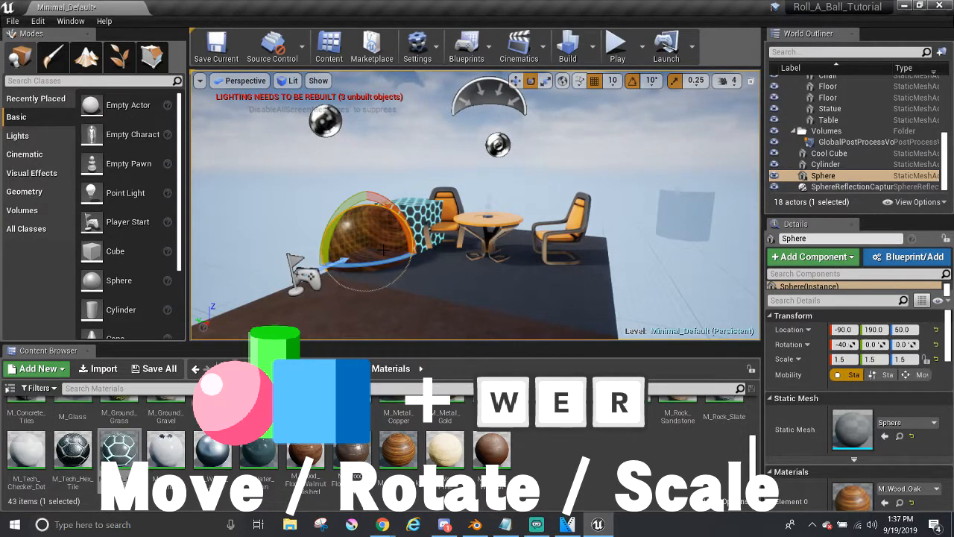
pyautogui.press('r')
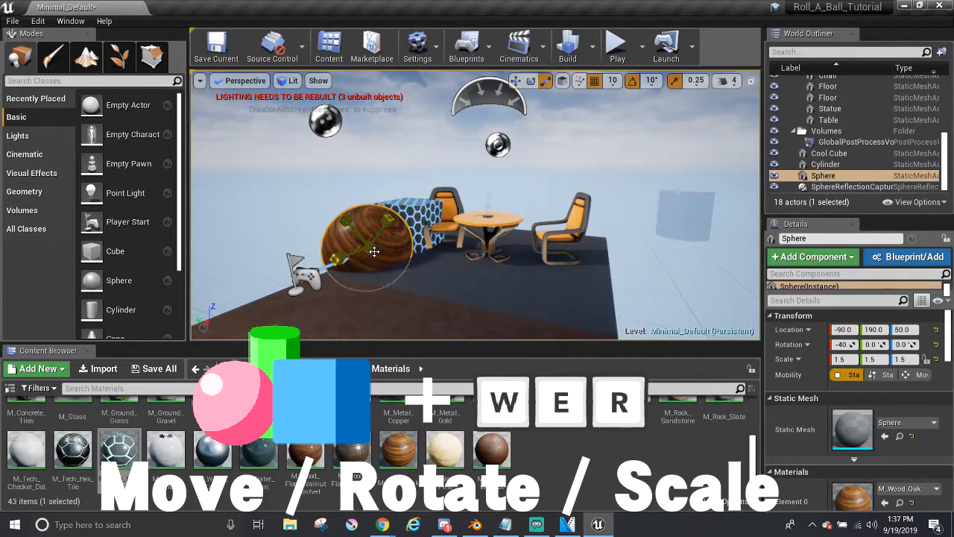
# Step: Duplicate the wooden sphere along the X axis to X 150 and look at both spheres from another side
pyautogui.moveTo(374, 255); pyautogui.dragTo(332, 304, button='right')
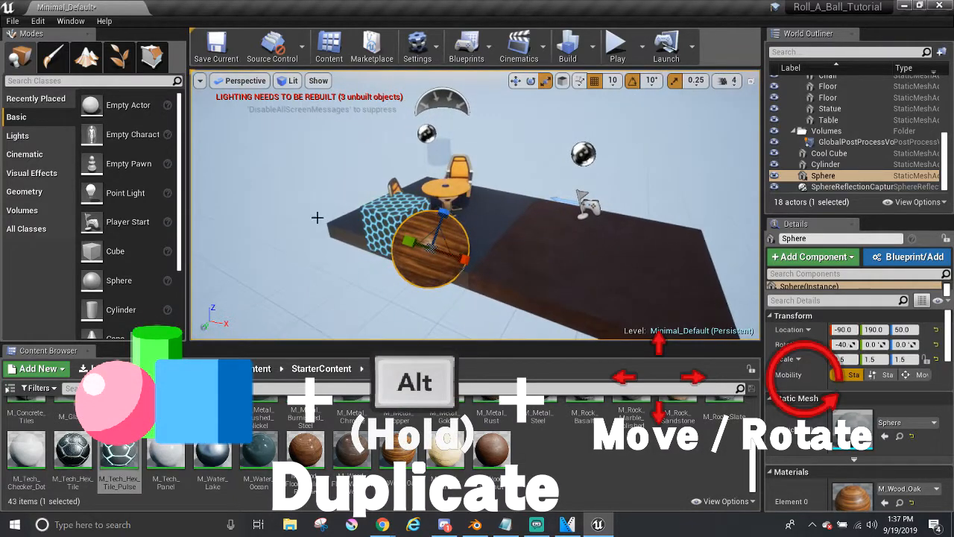
pyautogui.keyDown('alt'); pyautogui.moveTo(463, 261); pyautogui.dragTo(604, 295); pyautogui.keyUp('alt')
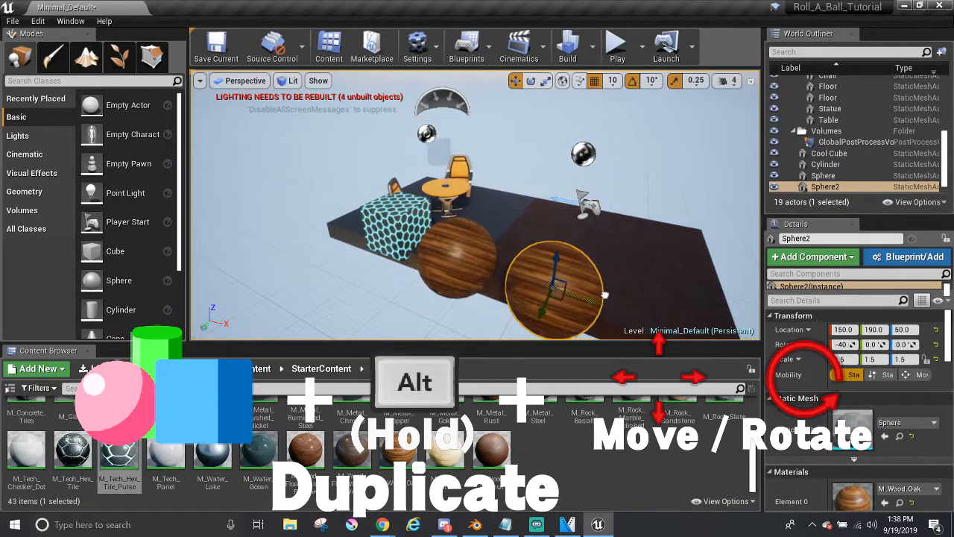
pyautogui.moveTo(605, 295); pyautogui.dragTo(634, 305, button='right')
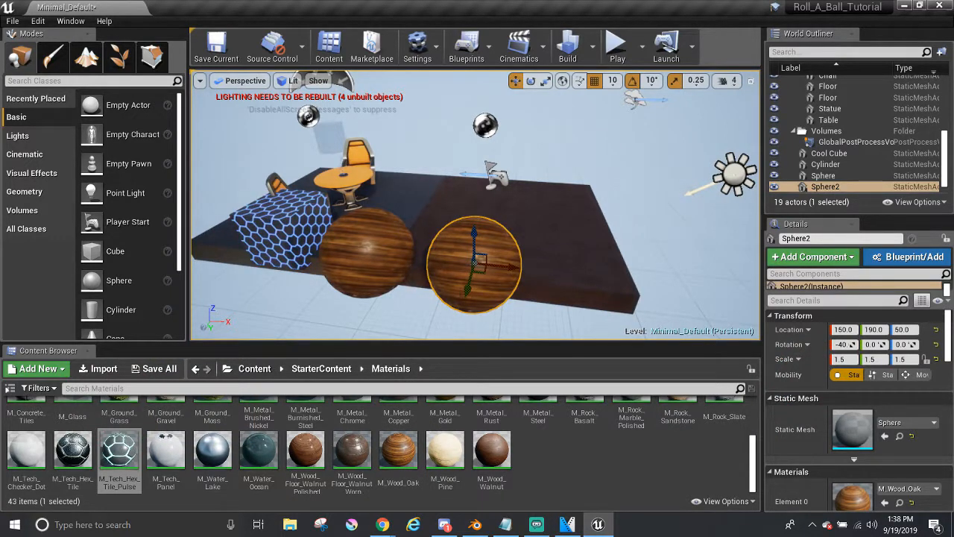
pyautogui.moveTo(477, 223); pyautogui.dragTo(395, 226, button='right')
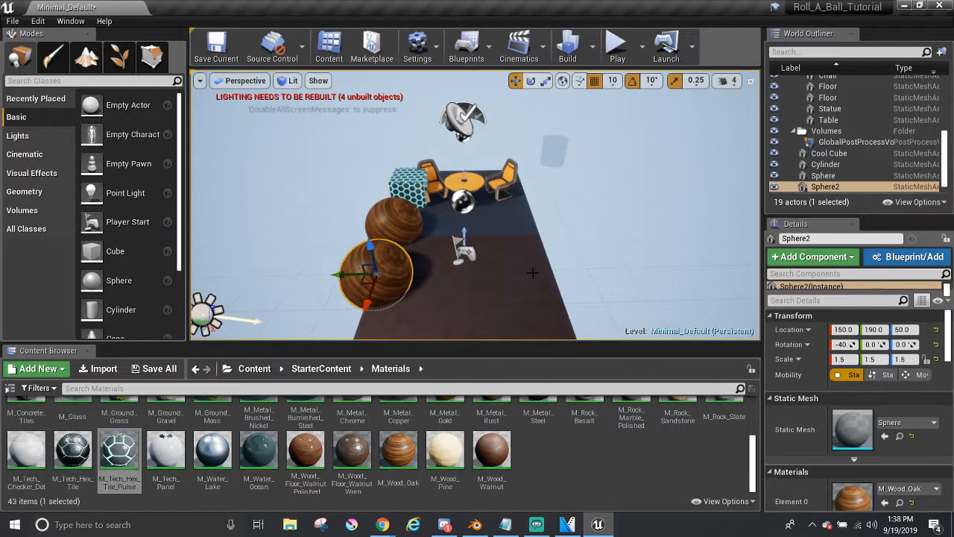
# Step: Delete both wooden spheres and the two floor pieces from the level
pyautogui.press('Delete')
pyautogui.click(406, 274)
pyautogui.press('Delete')
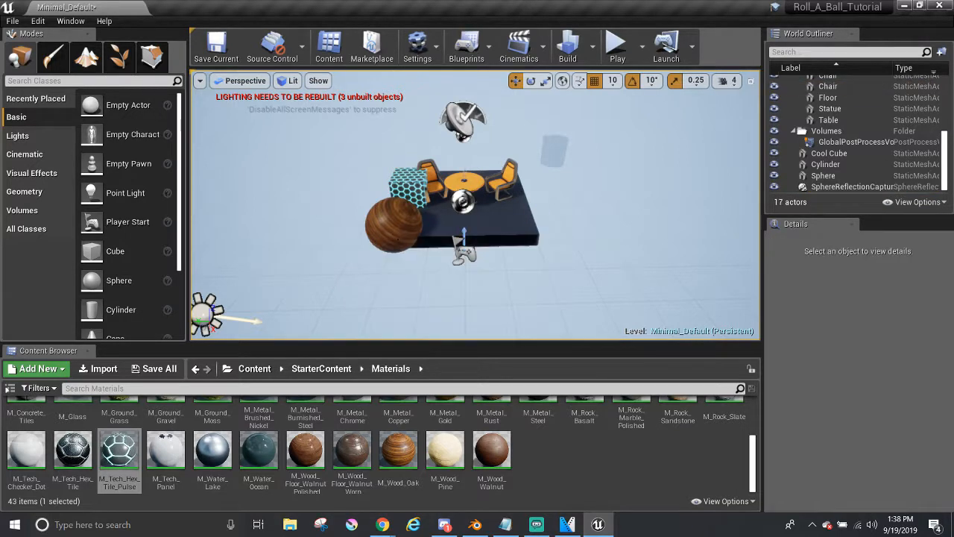
pyautogui.click(395, 226)
pyautogui.press('Delete')
pyautogui.click(436, 221)
pyautogui.press('Delete')
# Step: Set Cool Cube's location to 0, 0, 0
pyautogui.click(412, 193)
pyautogui.click(854, 330)
pyautogui.write('0')
pyautogui.press('Tab')
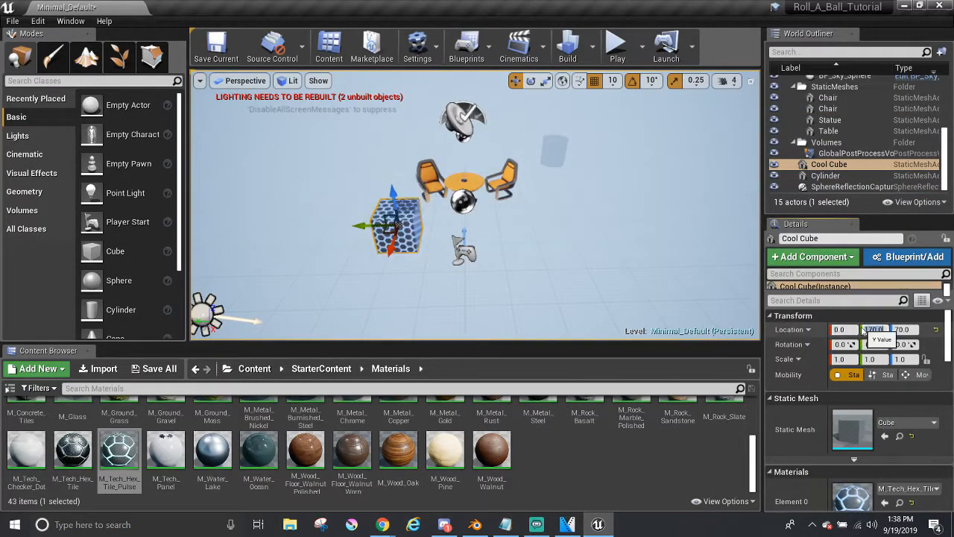
pyautogui.write('0')
pyautogui.press('Tab')
pyautogui.write('0')
pyautogui.press('Return')
# Step: Delete the table, the statue, both chairs and the glass cylinder
pyautogui.click(450, 180)
pyautogui.press('Delete')
pyautogui.click(449, 181)
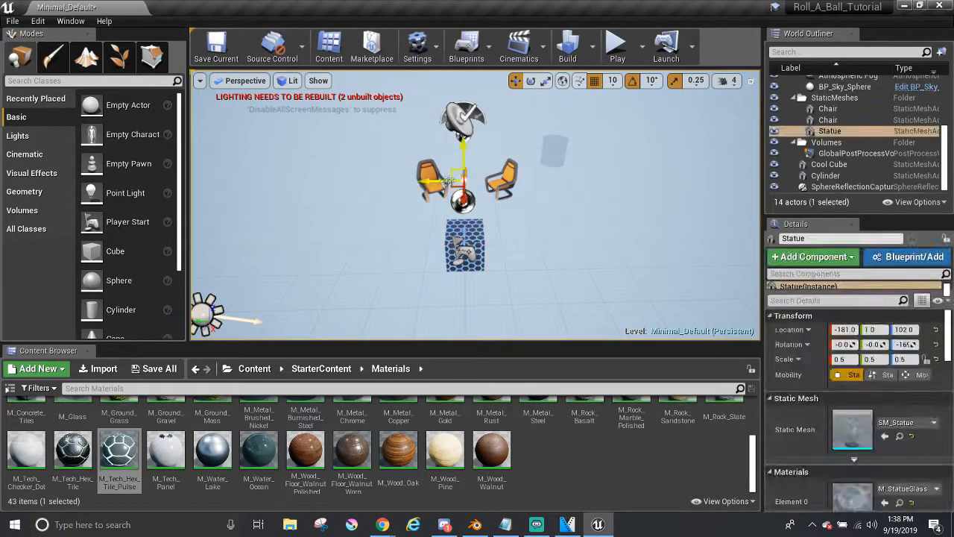
pyautogui.press('Delete')
pyautogui.click(431, 180)
pyautogui.press('Delete')
pyautogui.click(502, 180)
pyautogui.press('Delete')
pyautogui.click(554, 151)
pyautogui.press('Delete')
# Step: Place a basic sphere at 0, 0, 80 above Cool Cube and enlarge the cube into a wide square platform with a scale of 12
pyautogui.moveTo(120, 280); pyautogui.dragTo(460, 222)
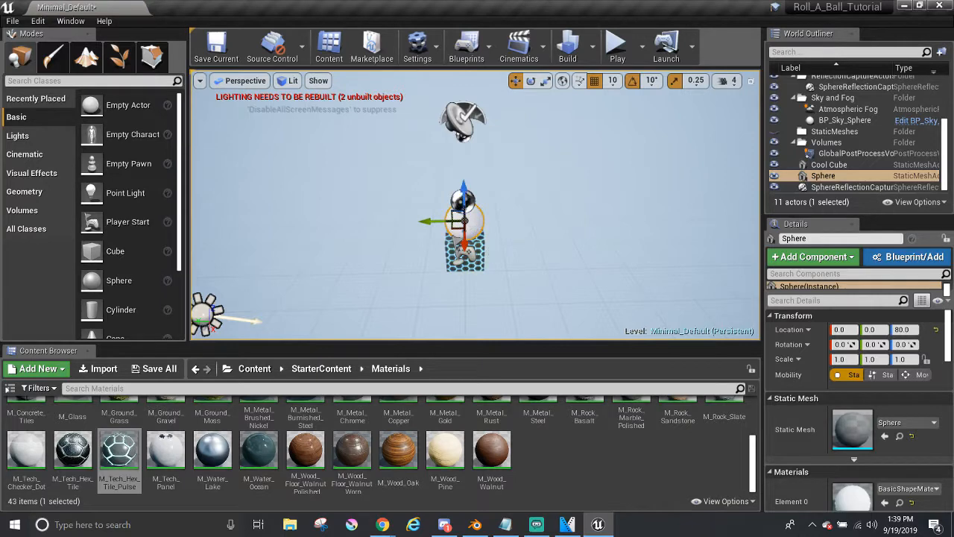
pyautogui.click(481, 256)
pyautogui.click(842, 360)
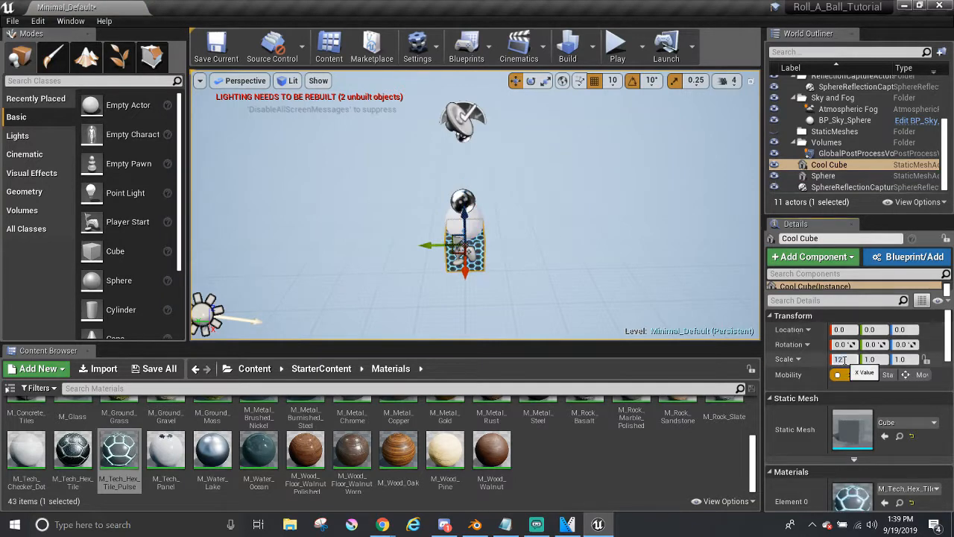
pyautogui.write('12')
pyautogui.press('Return')
# Step: Change the Cool Cube platform's material to WorldGridMaterial
pyautogui.scroll(-3, 880, 365)
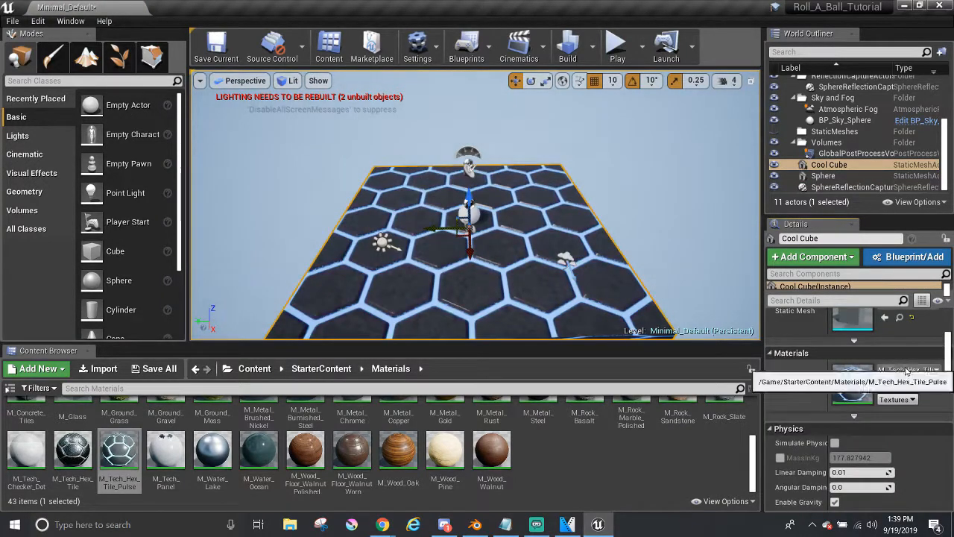
pyautogui.click(905, 370)
pyautogui.click(781, 154)
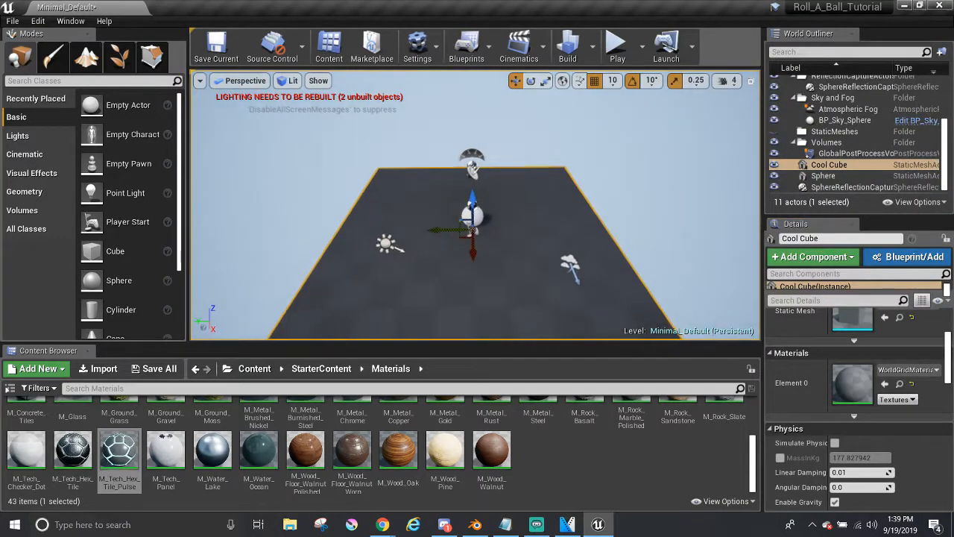
# Step: Place two basic cubes near one edge of the platform and raise them onto its surface at Z 100
pyautogui.moveTo(474, 216); pyautogui.dragTo(585, 243, button='right')
pyautogui.moveTo(115, 252); pyautogui.dragTo(361, 221)
pyautogui.moveTo(355, 190); pyautogui.dragTo(353, 179)
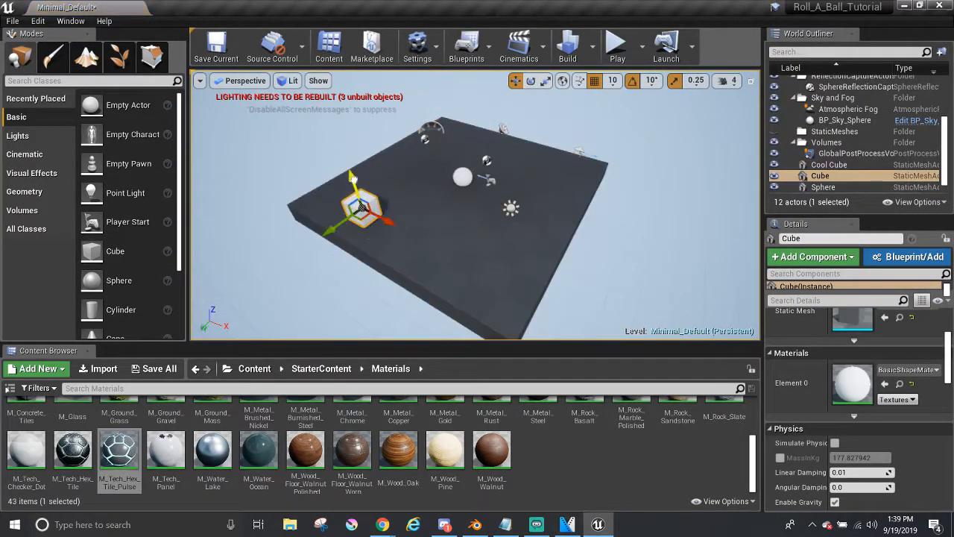
pyautogui.moveTo(115, 251); pyautogui.dragTo(409, 192)
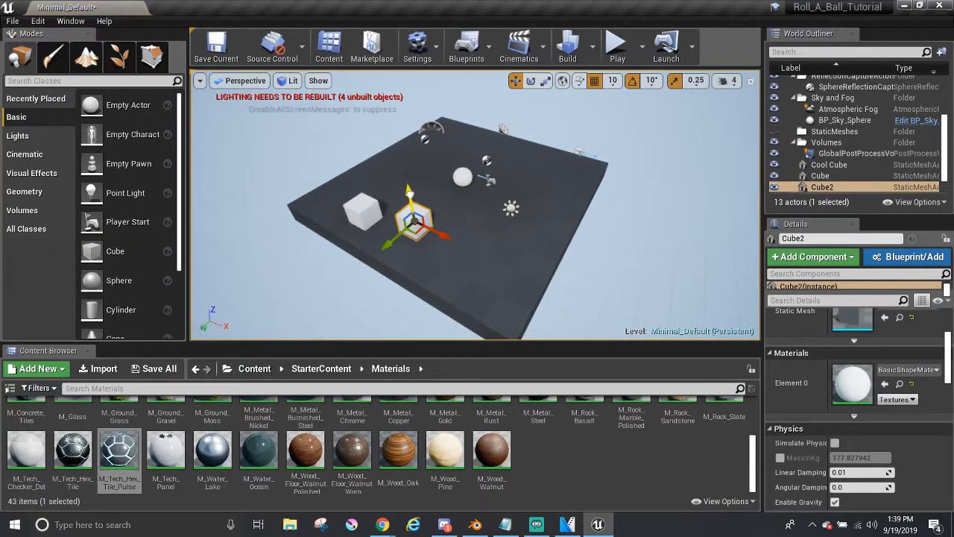
# Step: Stretch the first new cube to an X scale of 12 and the second to a Y scale of 14 to form walls
pyautogui.click(363, 213)
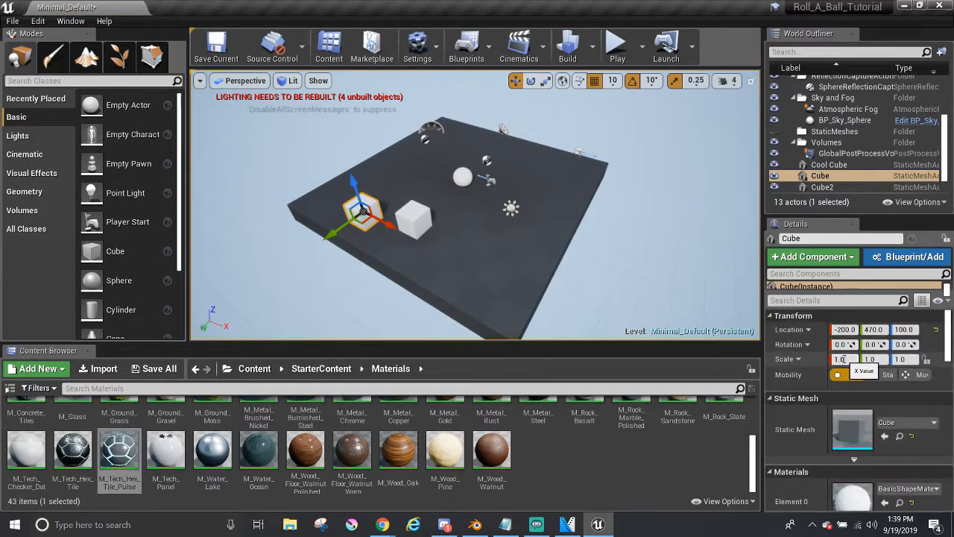
pyautogui.press('Return')
pyautogui.click(417, 210)
pyautogui.click(872, 360)
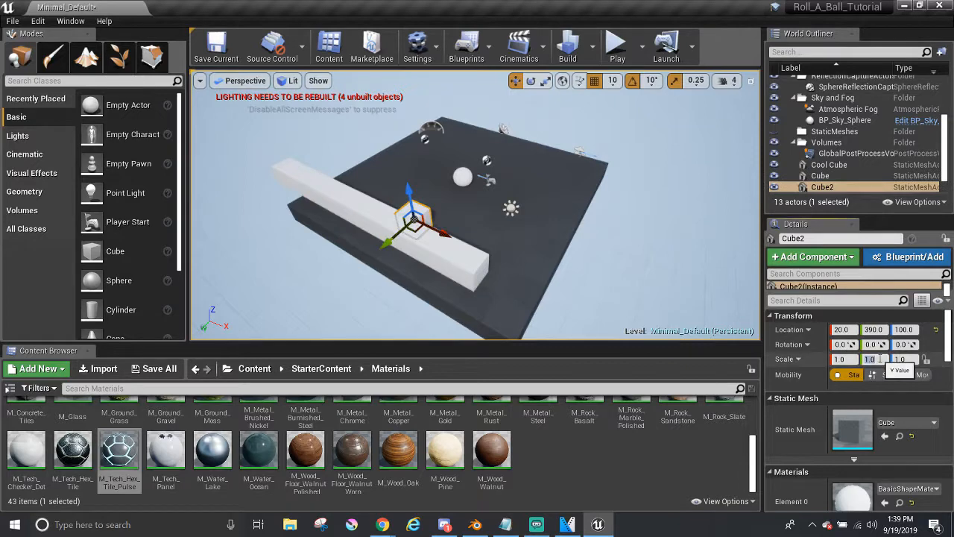
pyautogui.write('14')
pyautogui.press('Return')
# Step: Move the two walls to adjacent platform edges so they meet at the corner, with the 12-scale wall at Y 660
pyautogui.moveTo(442, 233); pyautogui.dragTo(341, 156)
pyautogui.click(348, 214)
pyautogui.moveTo(360, 221); pyautogui.dragTo(360, 267)
pyautogui.moveTo(361, 267); pyautogui.dragTo(447, 239, button='right')
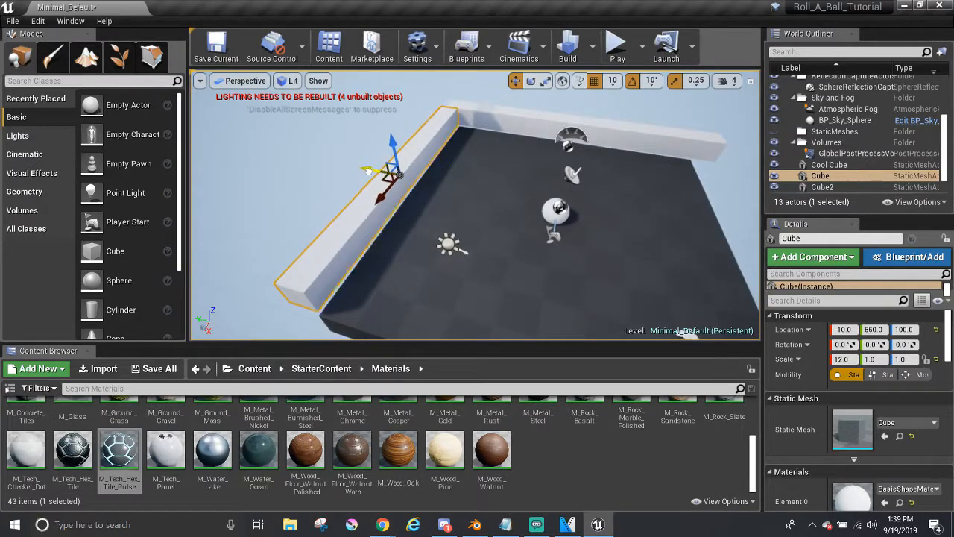
pyautogui.click(568, 138)
pyautogui.moveTo(568, 146); pyautogui.dragTo(569, 150)
pyautogui.moveTo(640, 143); pyautogui.dragTo(652, 117, button='right')
# Step: Duplicate both walls onto the opposite platform edges, with the copy of the 12-scale wall at Y -660
pyautogui.keyDown('alt'); pyautogui.moveTo(516, 128); pyautogui.dragTo(332, 247); pyautogui.keyUp('alt')
pyautogui.moveTo(358, 134); pyautogui.dragTo(354, 132, button='right')
pyautogui.click(354, 133)
pyautogui.keyDown('alt'); pyautogui.moveTo(387, 101); pyautogui.dragTo(542, 193); pyautogui.keyUp('alt')
pyautogui.moveTo(542, 193); pyautogui.dragTo(335, 180, button='right')
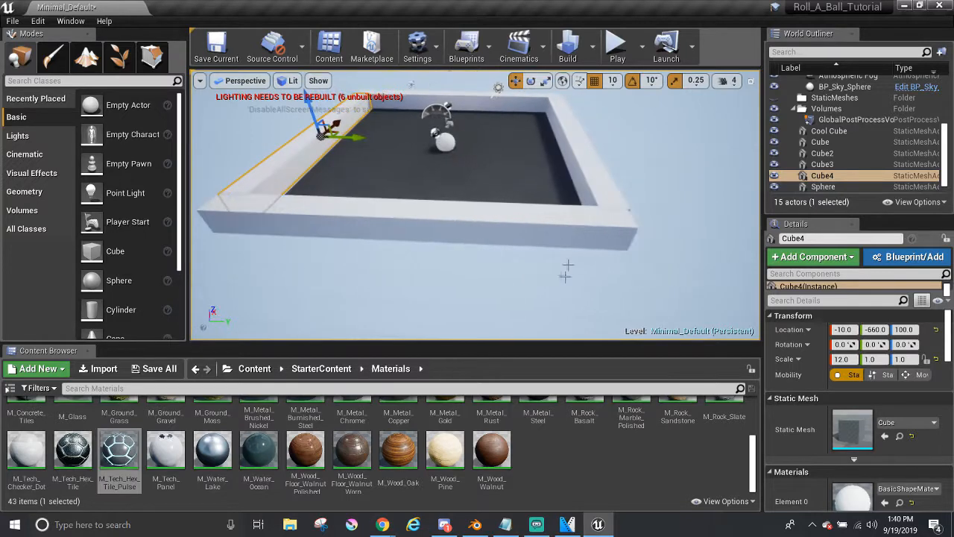
# Step: Nudge the copied 12-scale side wall inward to Y -650
pyautogui.click(563, 237)
pyautogui.moveTo(453, 220); pyautogui.dragTo(449, 221)
pyautogui.moveTo(450, 222)
pyautogui.mouseDown(button='right')
pyautogui.moveTo(521, 222)
pyautogui.moveTo(462, 222)
pyautogui.mouseUp(button='right')
pyautogui.click(324, 176)
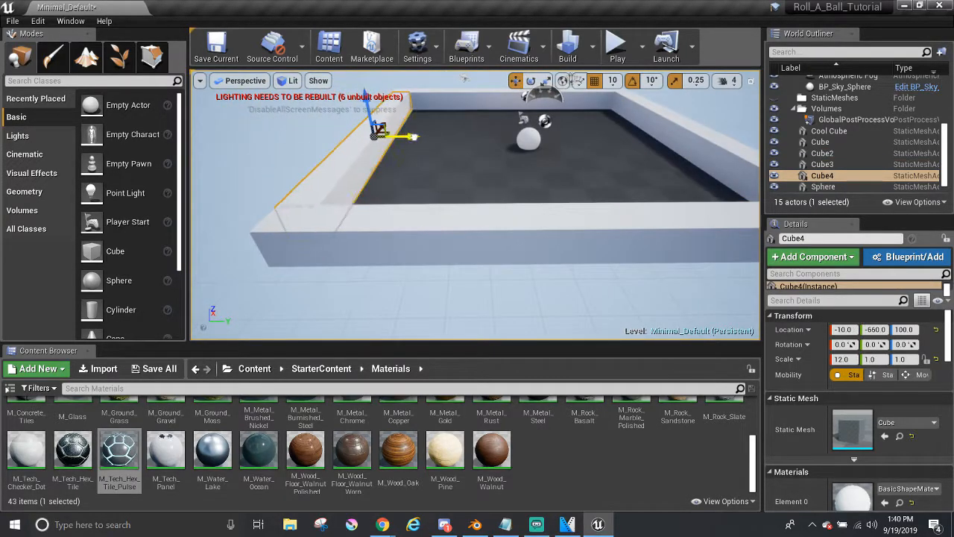
pyautogui.moveTo(415, 136); pyautogui.dragTo(276, 108, button='right')
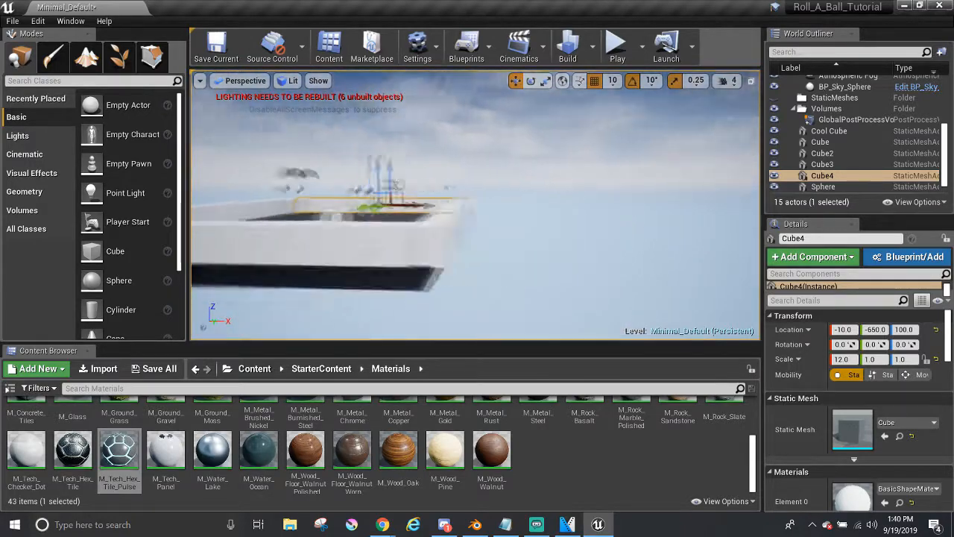
# Step: Shift the 14-scale wall at X 630 along its length to Y 0 so its ends line up with the adjoining walls
pyautogui.moveTo(415, 187); pyautogui.dragTo(372, 184, button='right')
pyautogui.click(462, 228)
pyautogui.click(449, 211)
pyautogui.moveTo(481, 194); pyautogui.dragTo(514, 186, button='right')
pyautogui.click(514, 175)
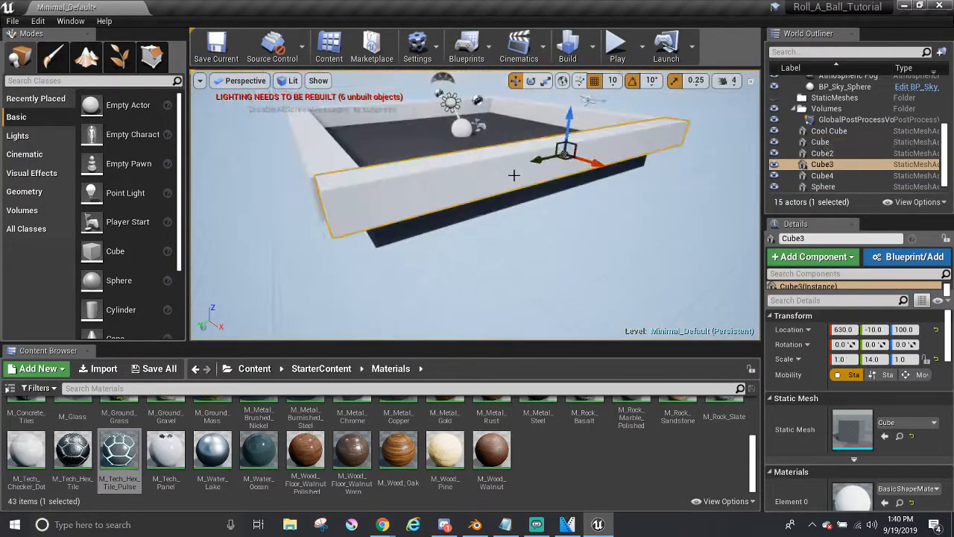
pyautogui.moveTo(538, 160); pyautogui.dragTo(532, 161)
pyautogui.moveTo(526, 175); pyautogui.dragTo(641, 153, button='right')
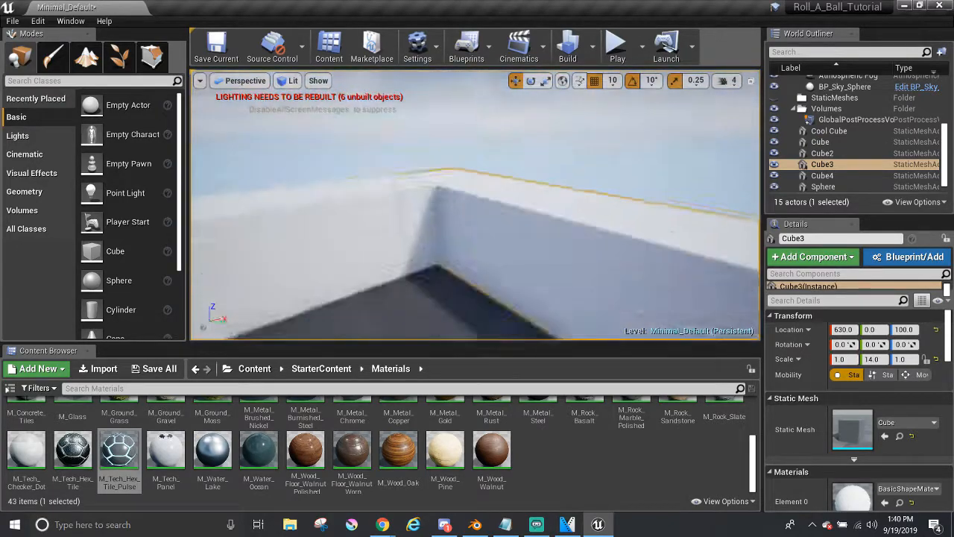
pyautogui.moveTo(477, 205); pyautogui.dragTo(678, 243, button='right')
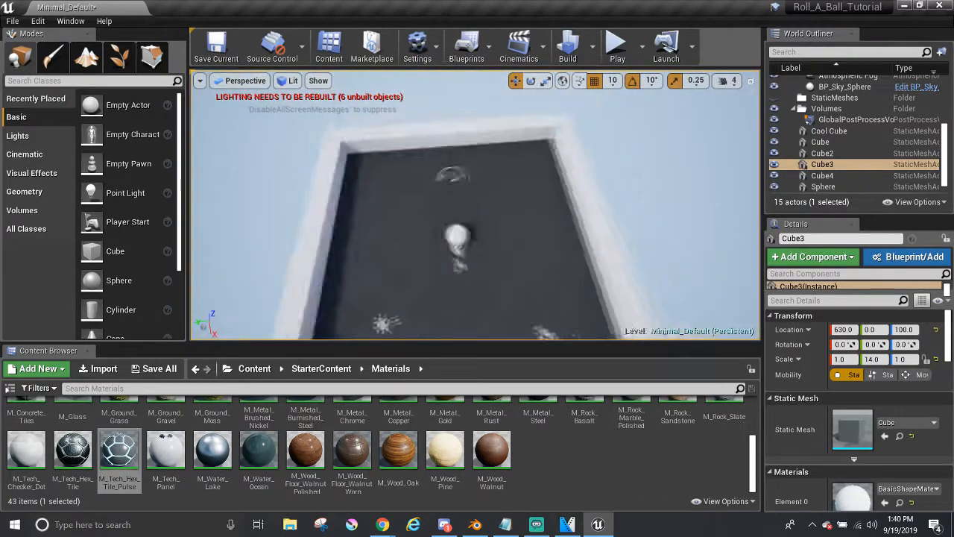
pyautogui.moveTo(477, 223); pyautogui.dragTo(473, 171, button='right')
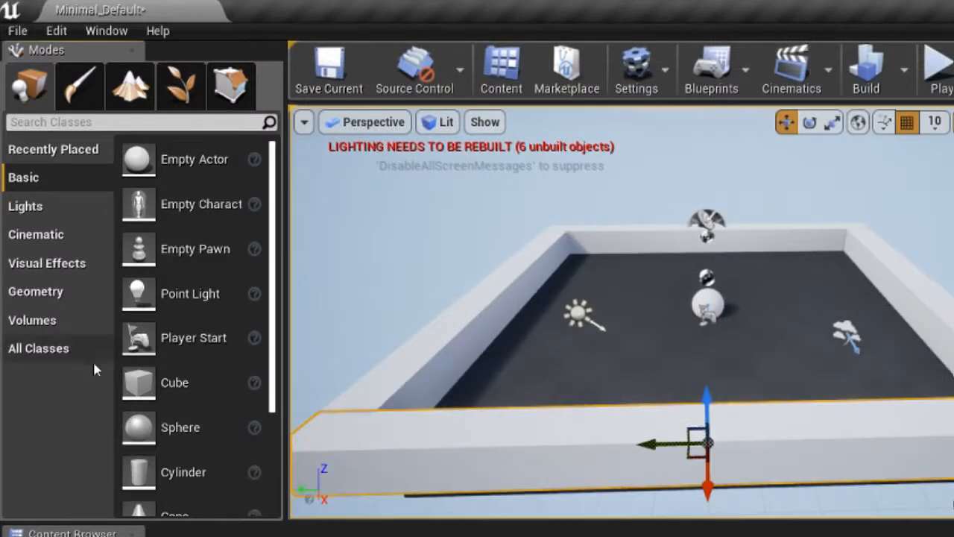
# Step: Switch to Landscape mode to view the settings for creating a new landscape
pyautogui.click(131, 97)
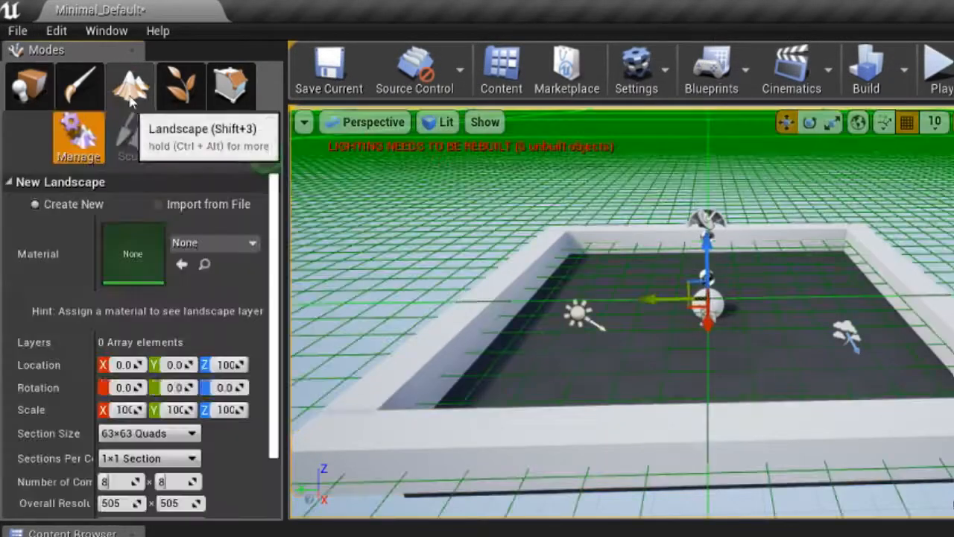